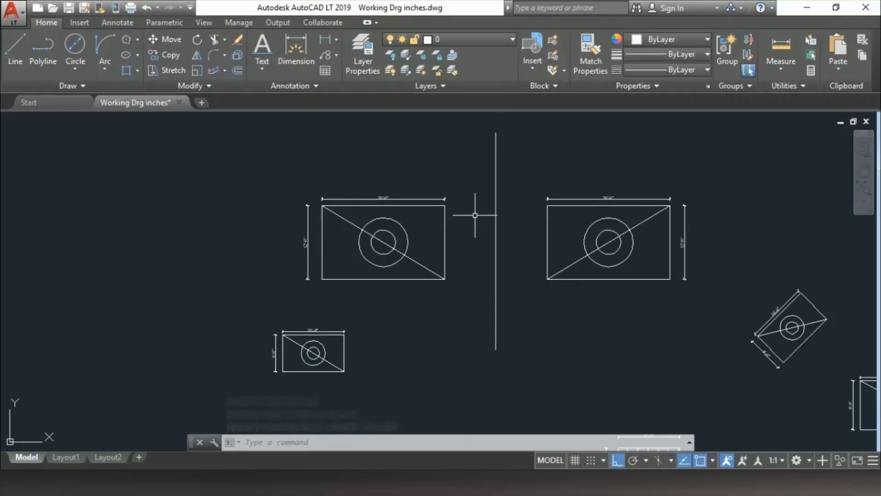
scroll(446, 210, "up", 4)
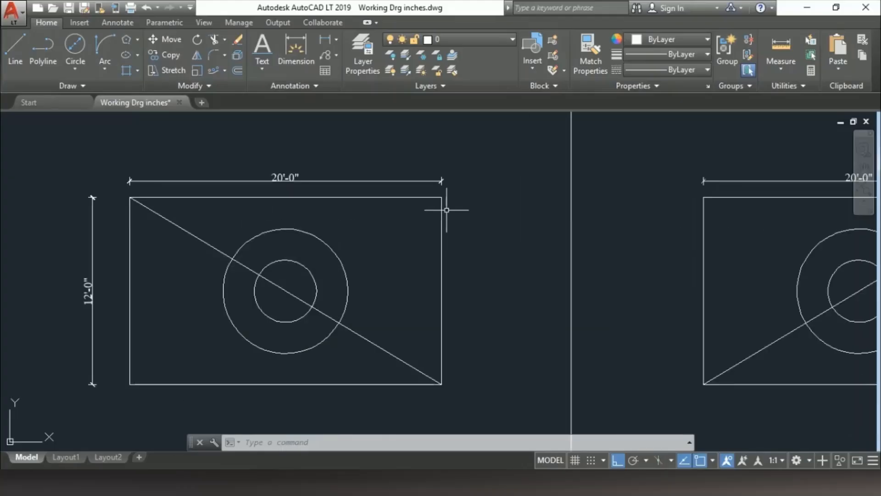
left_click(595, 158)
left_click(546, 217)
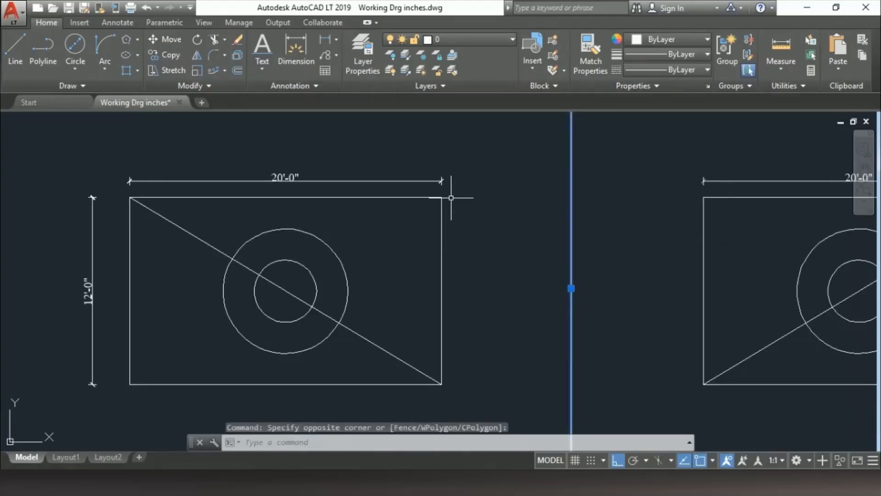
key("Escape")
left_click(413, 199)
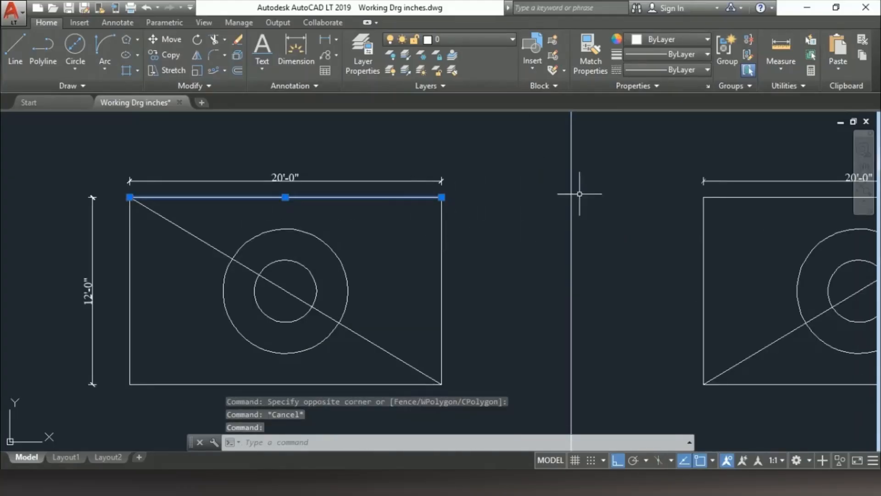
key("Escape")
- Extend the top edge of the left 20'-0" rectangle to the vertical line from within the Trim command
type("tr")
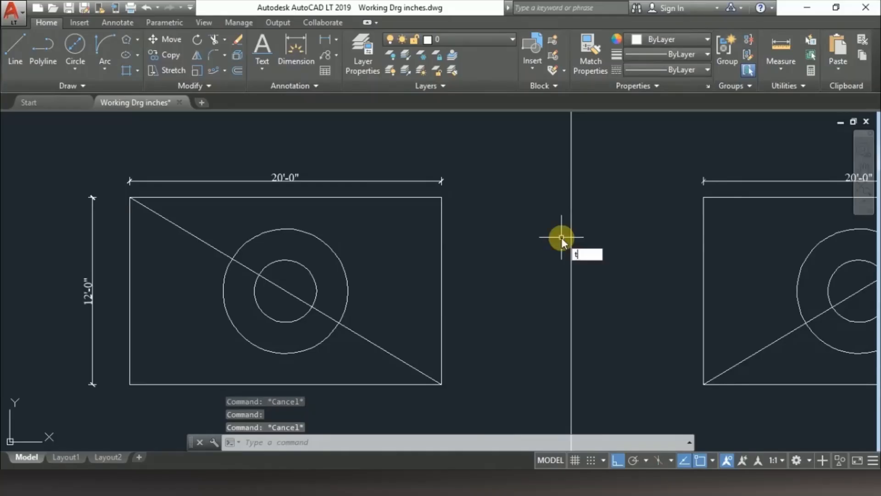
key("Return")
key("Return")
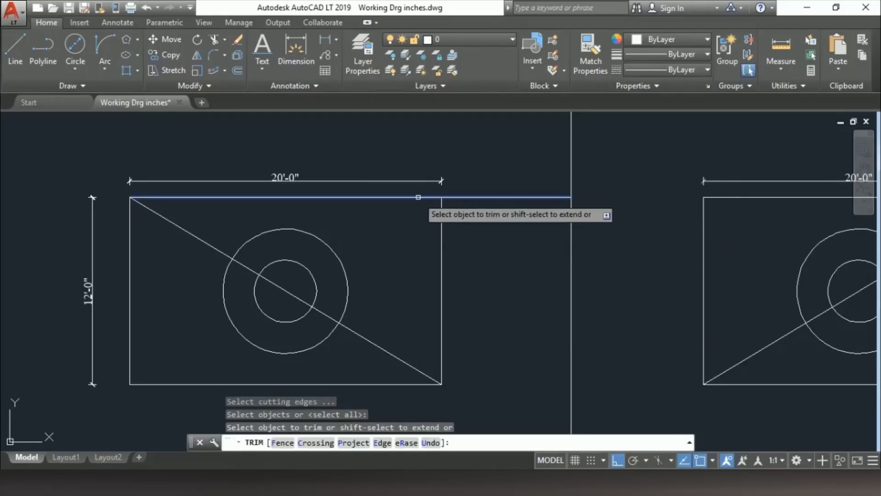
left_click(419, 197)
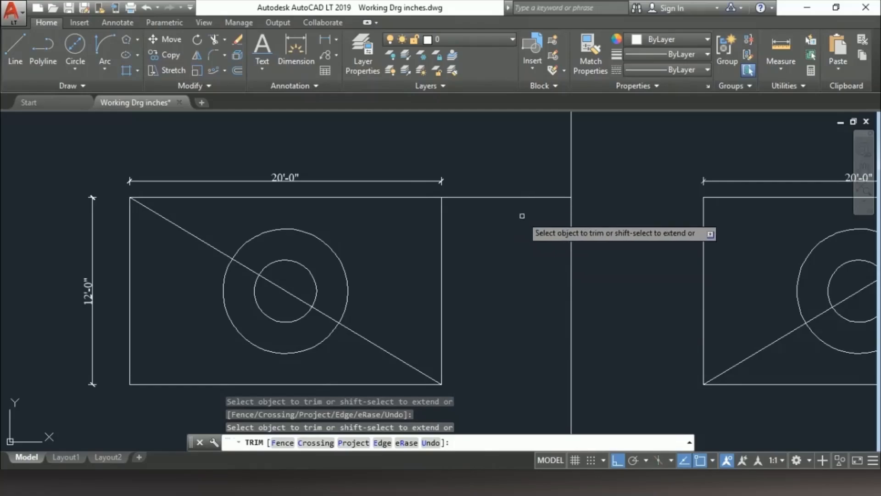
- Trim the extended top edge back to the left rectangle's corner and end Trim
left_click(526, 157)
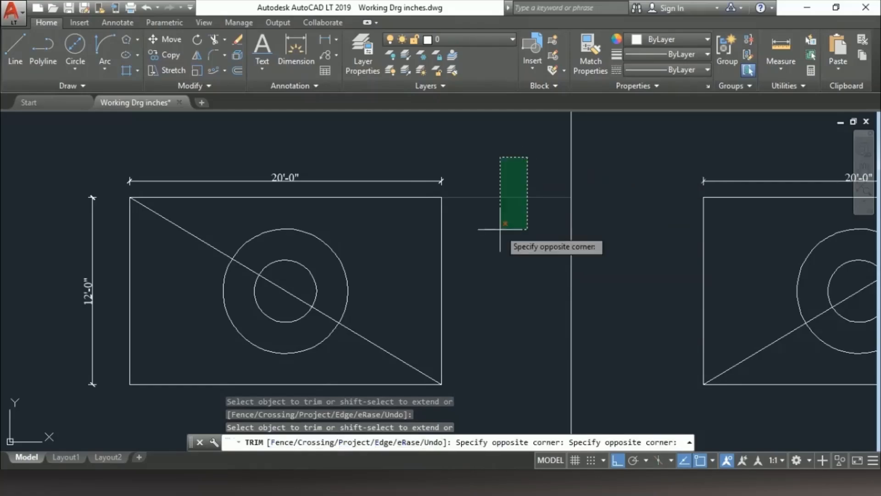
left_click(500, 229)
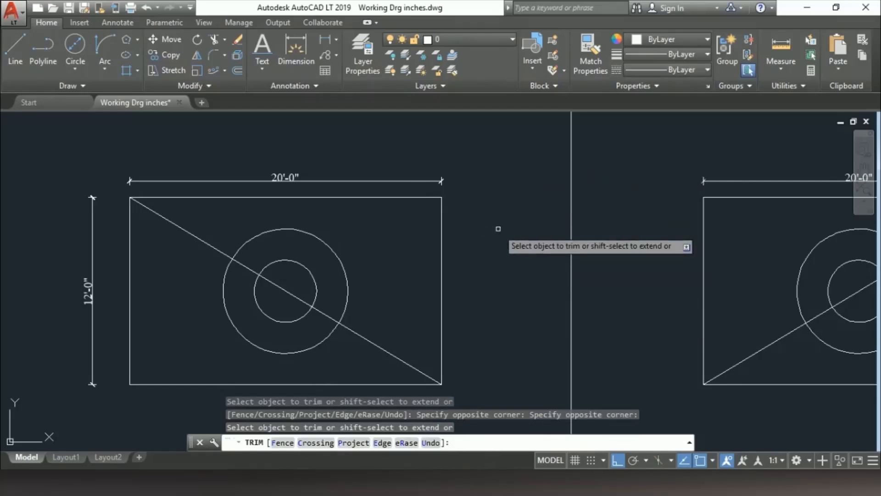
key("Escape")
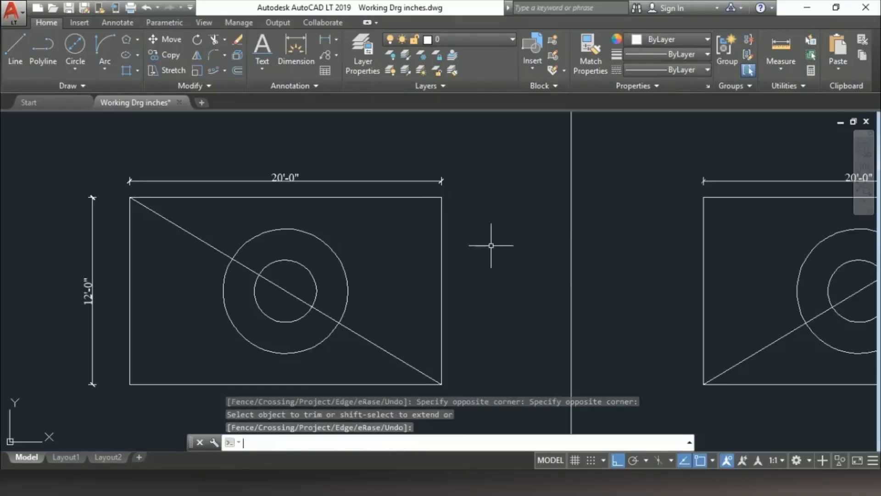
- Use Extend to lengthen the left rectangle's top and bottom edges to the vertical line
type("ex")
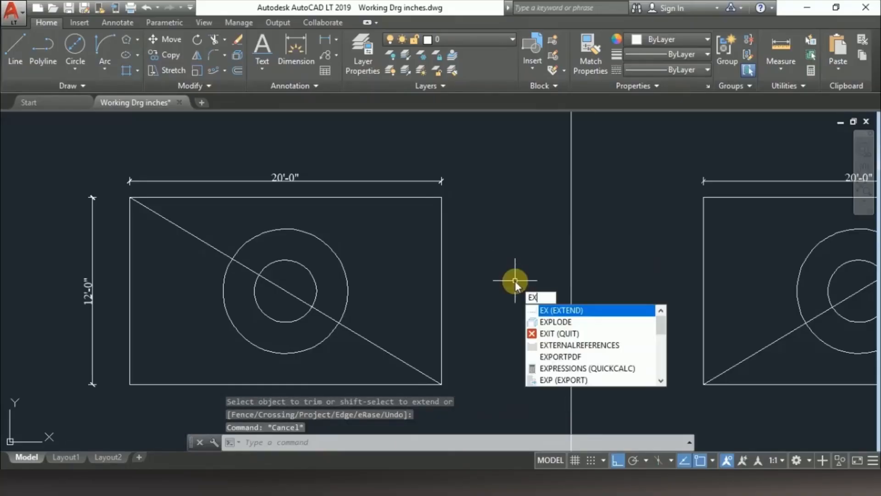
key("Return")
key("Return")
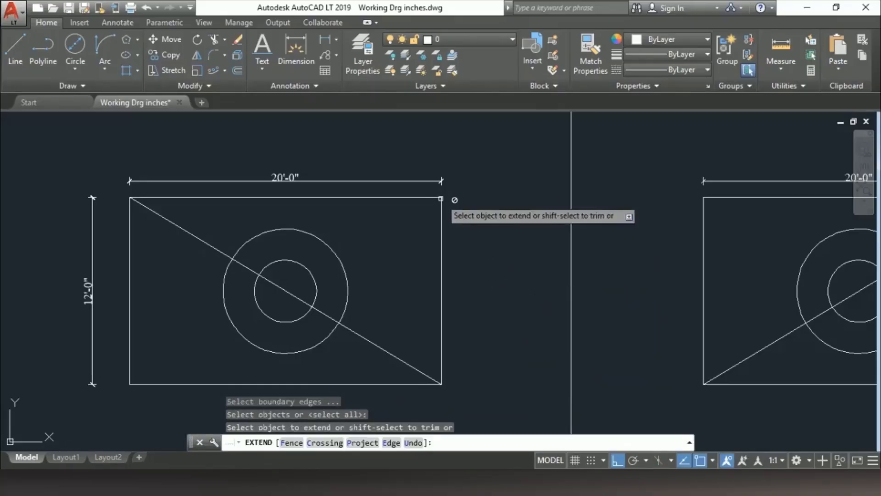
left_click(418, 198)
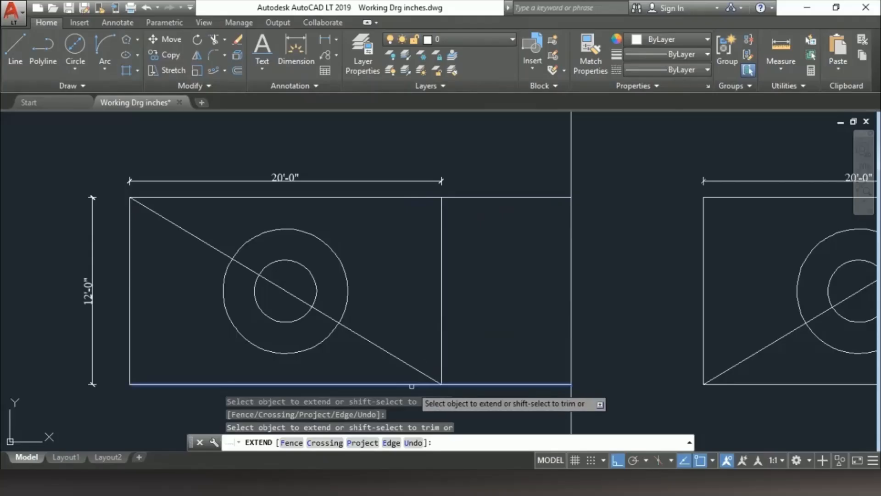
left_click(395, 384)
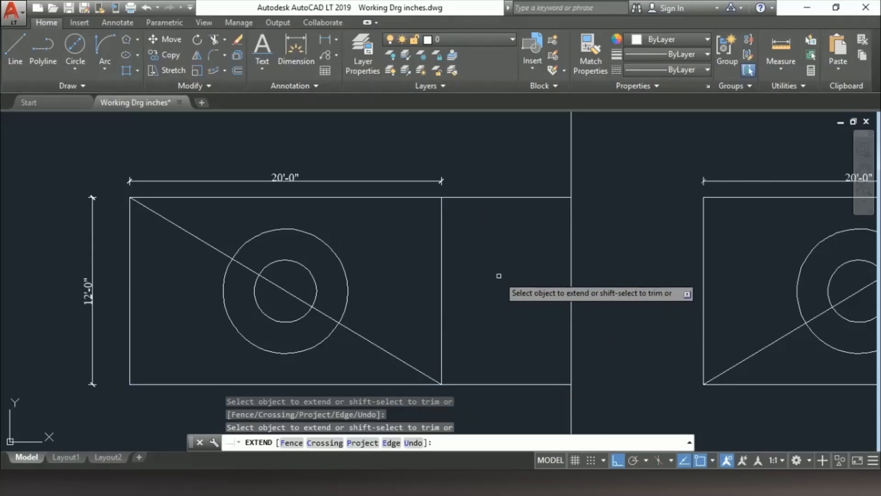
- Trim both extended edges back to the left rectangle while staying in the Extend command
left_click(545, 141, "shift")
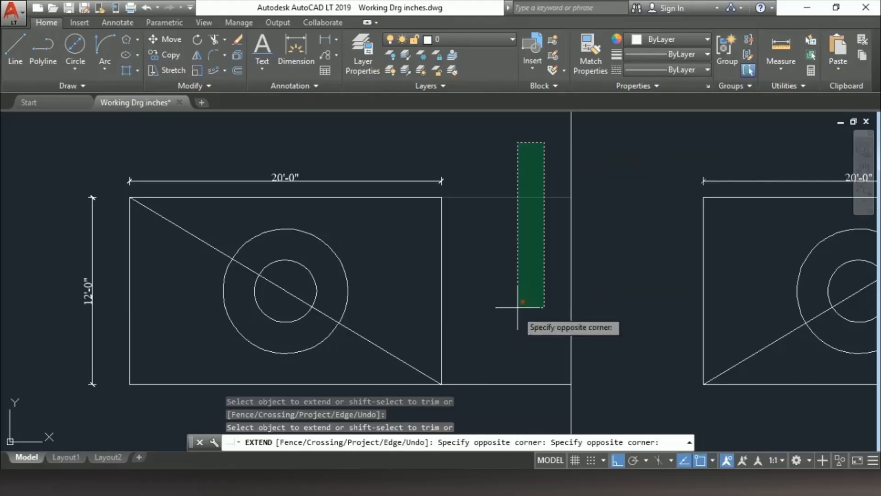
left_click(510, 385, "shift")
left_click(525, 327, "shift")
left_click(503, 388, "shift")
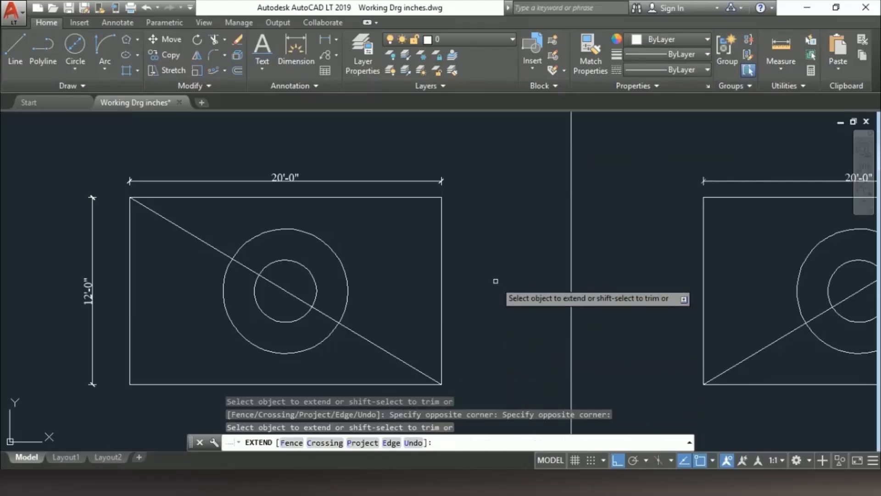
- Extend the left rectangle's horizontal edges to the vertical line again, trim both back within Extend, and end the command
left_click(414, 197)
scroll(477, 174, "down", 2)
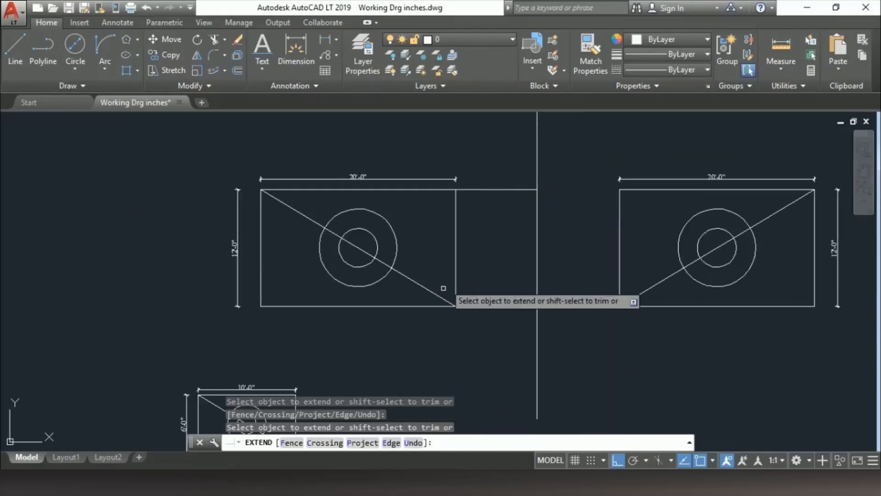
left_click(506, 161, "shift")
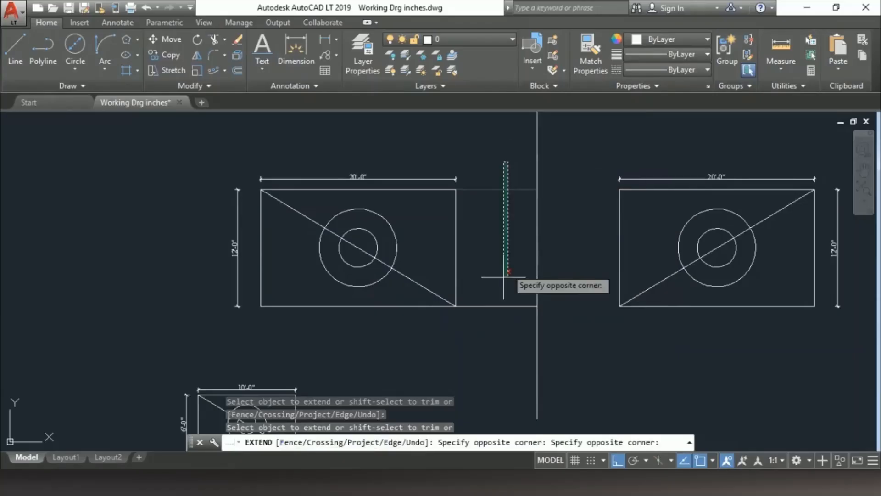
left_click(480, 358, "shift")
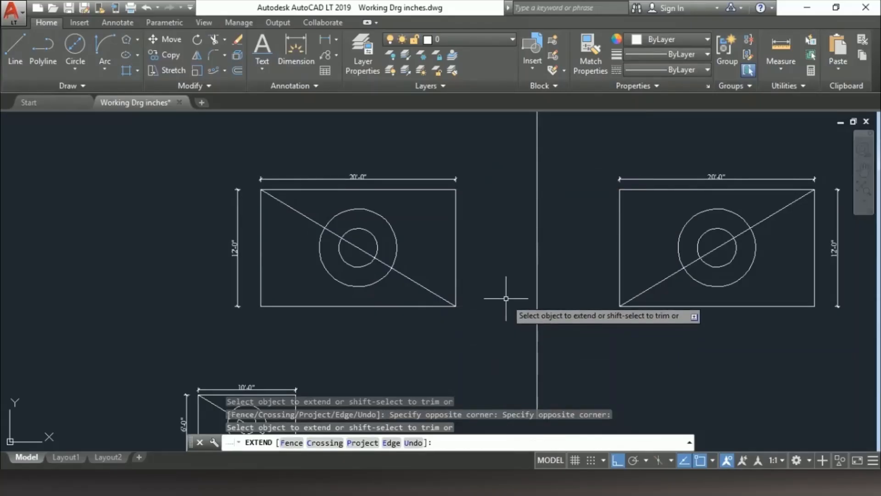
key("Escape")
key("Escape")
key("Escape")
- Within Trim, extend the left rectangle's top and bottom edges to the vertical line and trim the extensions off again
type("tr")
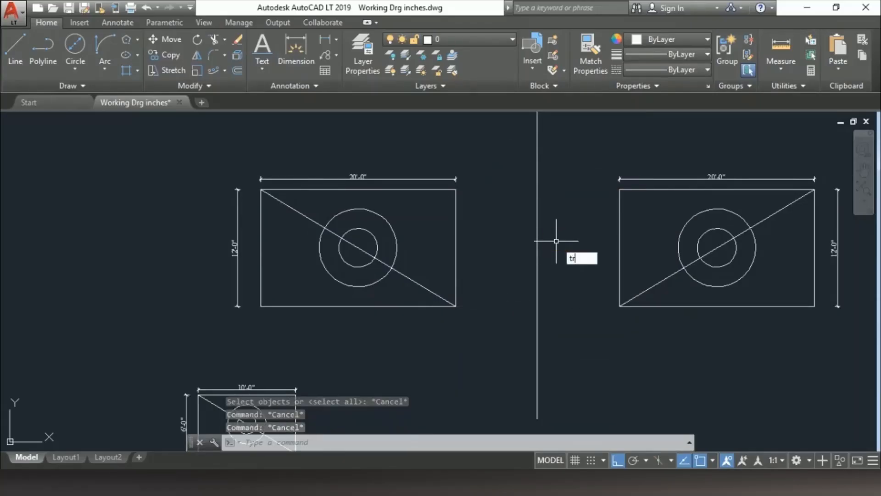
key("Return")
left_click(439, 187, "shift")
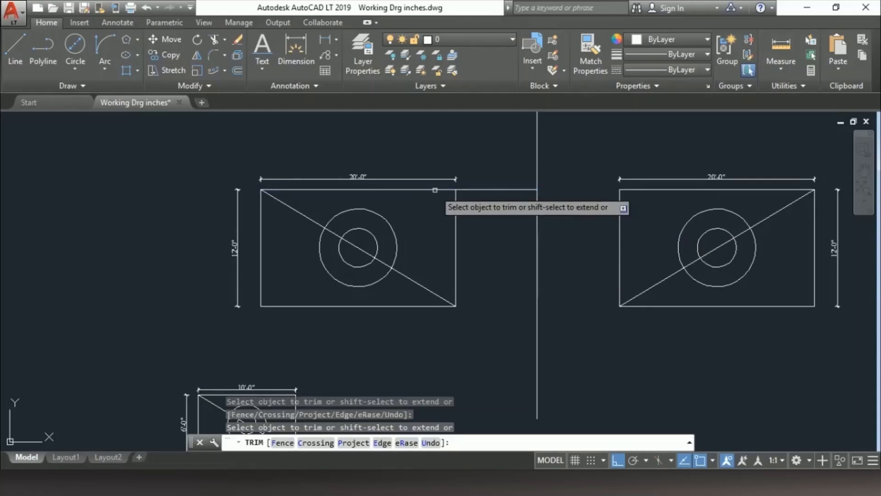
left_click(444, 307, "shift")
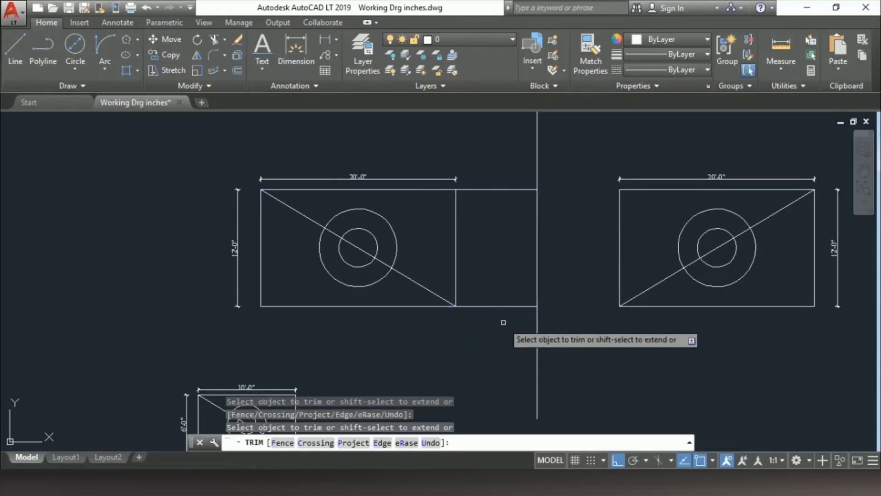
left_click(514, 348)
left_click(487, 149)
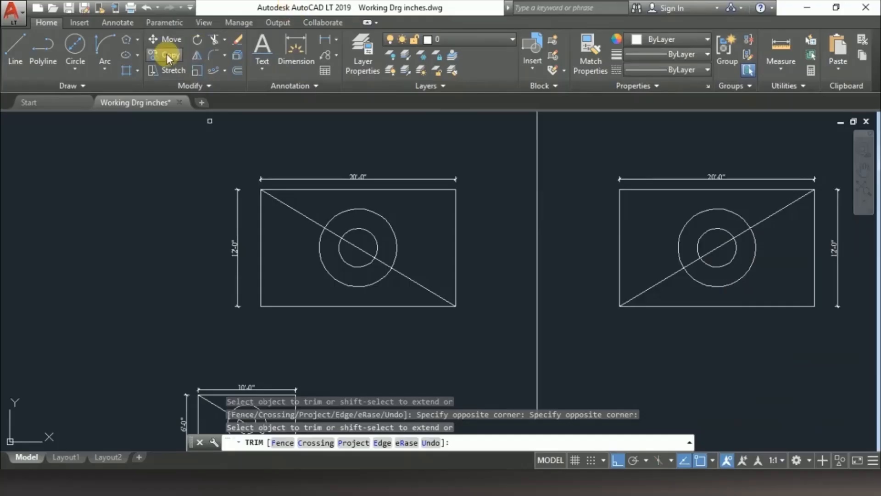
- End Trim and erase the vertical line between the two 20'-0" rectangles
left_click(222, 54)
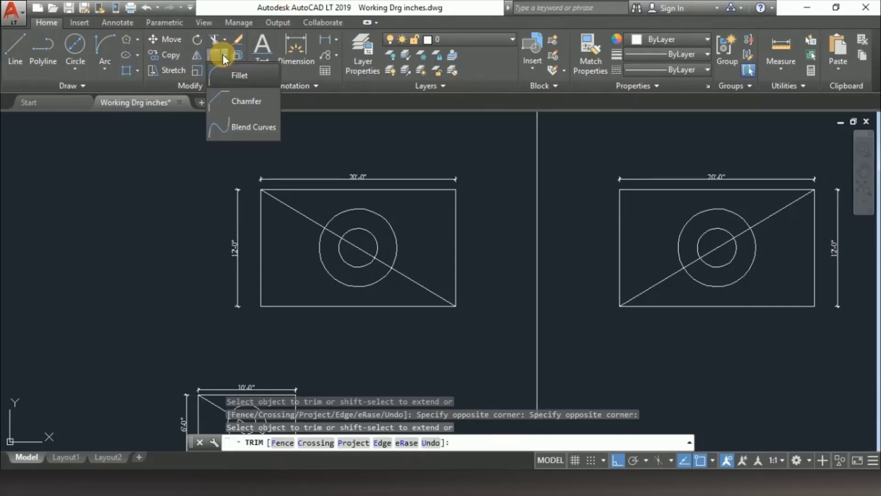
left_click(333, 289)
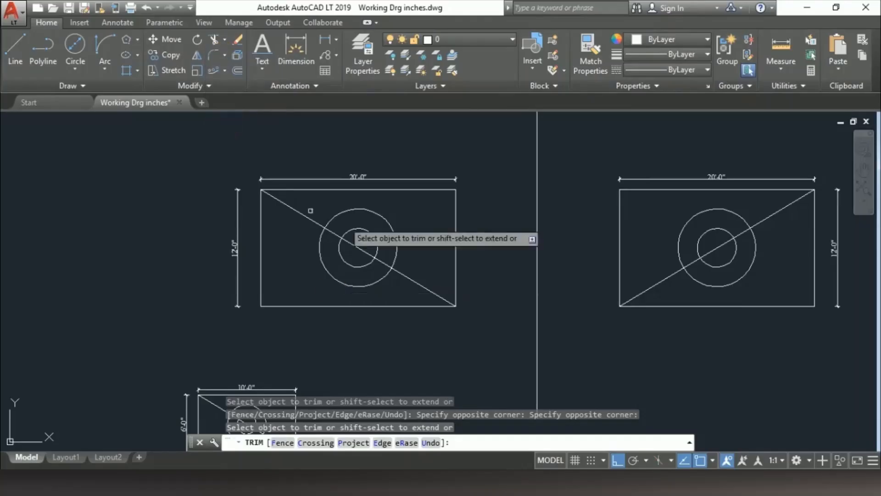
scroll(268, 190, "down", 2)
key("Return")
key("Return")
scroll(324, 203, "down", 2)
scroll(317, 184, "up", 2)
key("Escape")
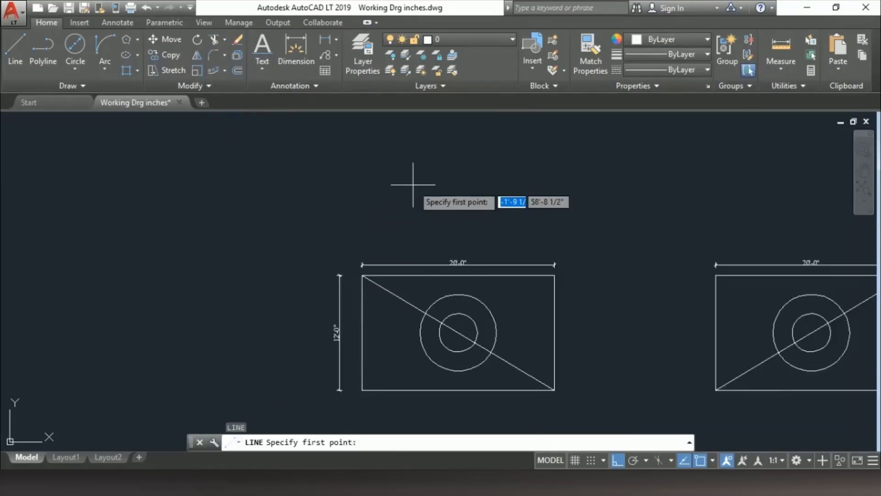
- Draw a horizontal line above the left 20'-0" rectangle, slightly shorter than its top edge
left_click(409, 184)
left_click(548, 185)
key("Escape")
scroll(596, 270, "down", 2)
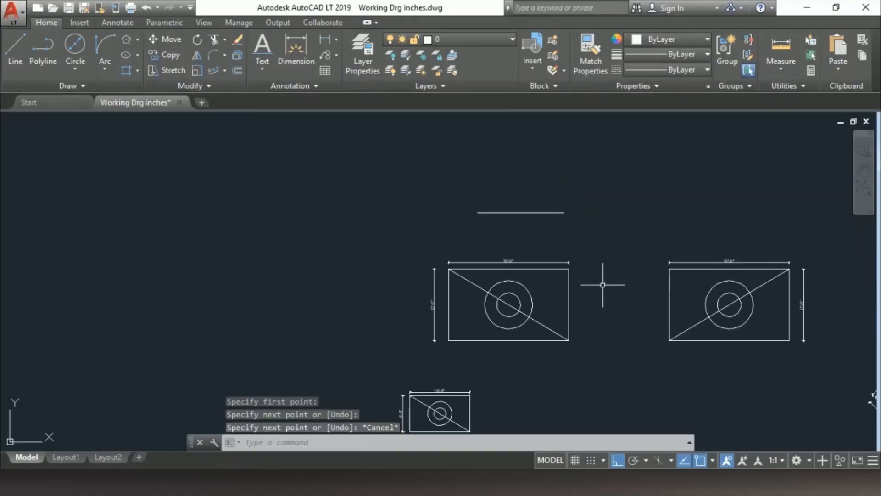
- Draw a separate vertical line just beyond the left rectangle's right edge, about as tall as the rectangle
key("Return")
left_click(601, 267)
left_click(604, 342)
key("Escape")
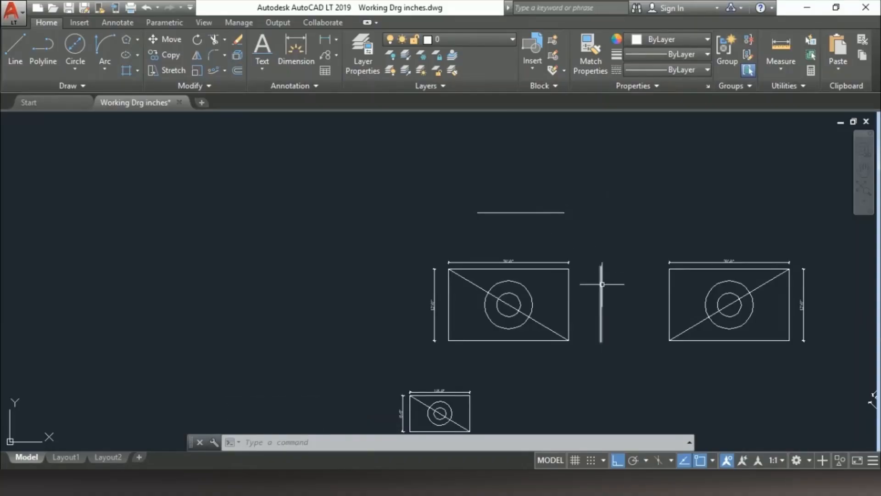
- Fillet the new vertical and horizontal lines with radius 0 so they meet in a sharp corner
key("Return")
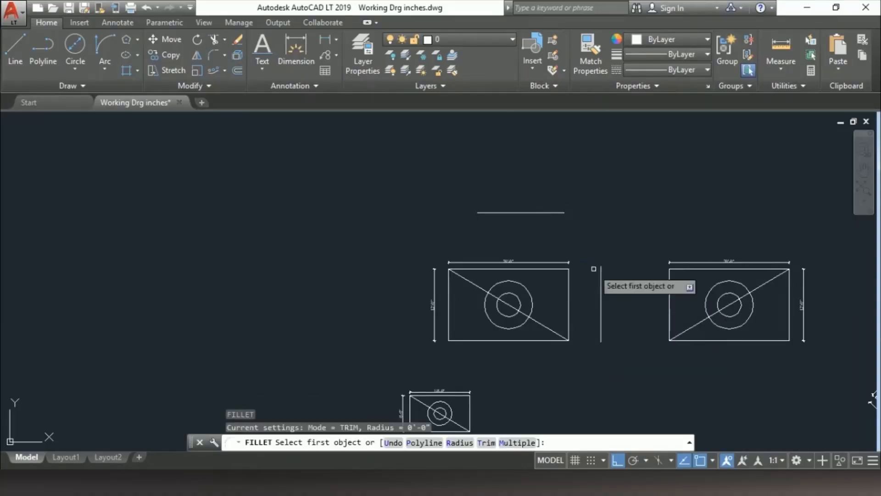
right_click(559, 206)
left_click(592, 276)
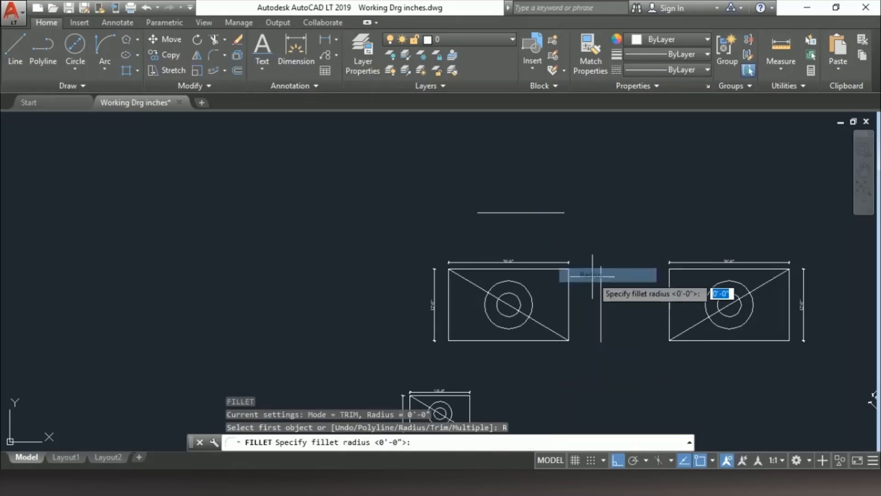
type("0")
key("Return")
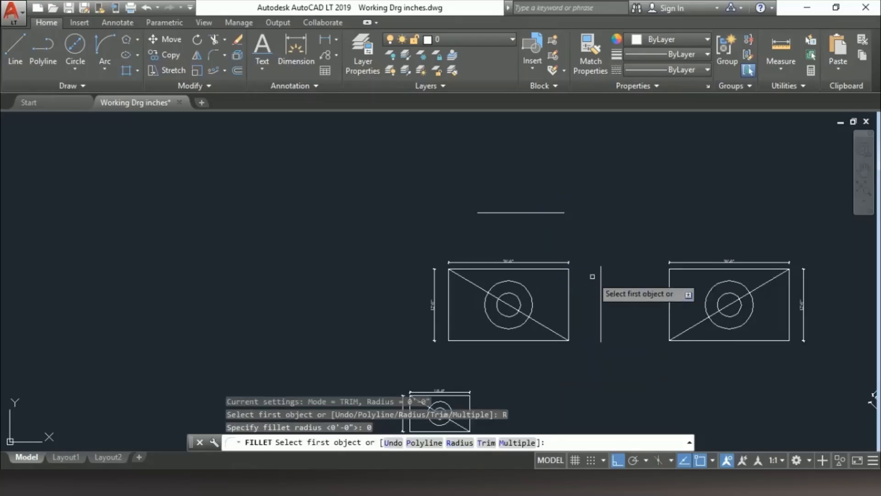
left_click(598, 268)
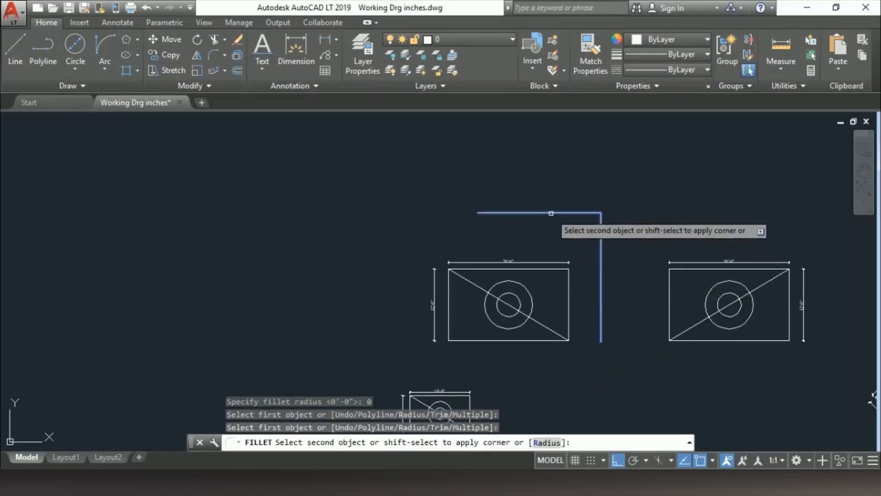
left_click(552, 212)
scroll(522, 204, "down", 2)
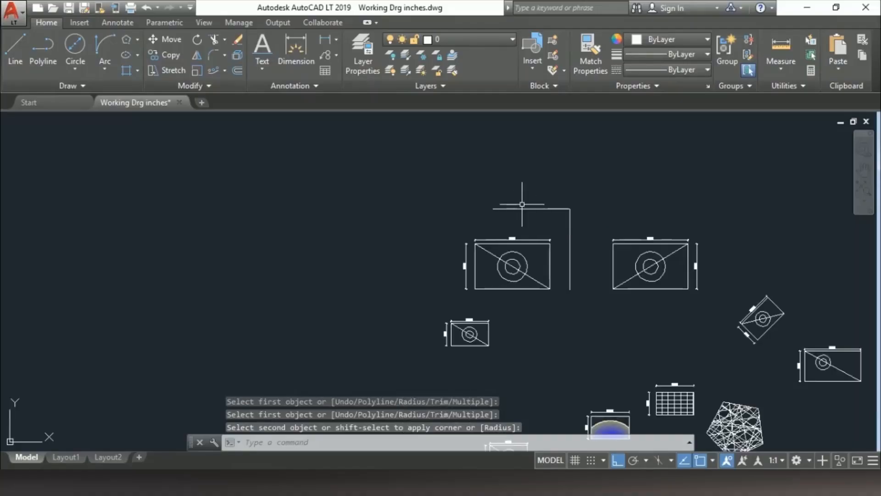
- Fillet the corner between the horizontal and vertical lines above the left 20'-0" rectangle with a 4' radius
scroll(557, 220, "up", 4)
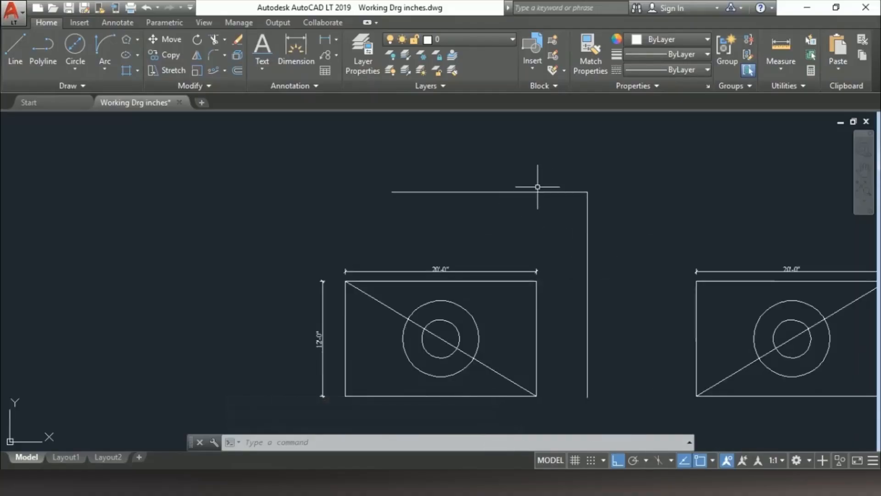
type("f")
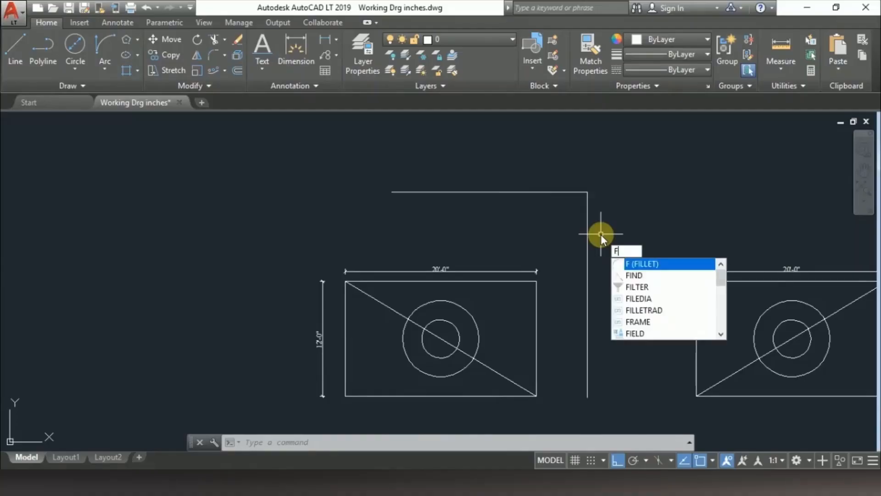
key("Return")
right_click(607, 222)
left_click(643, 305)
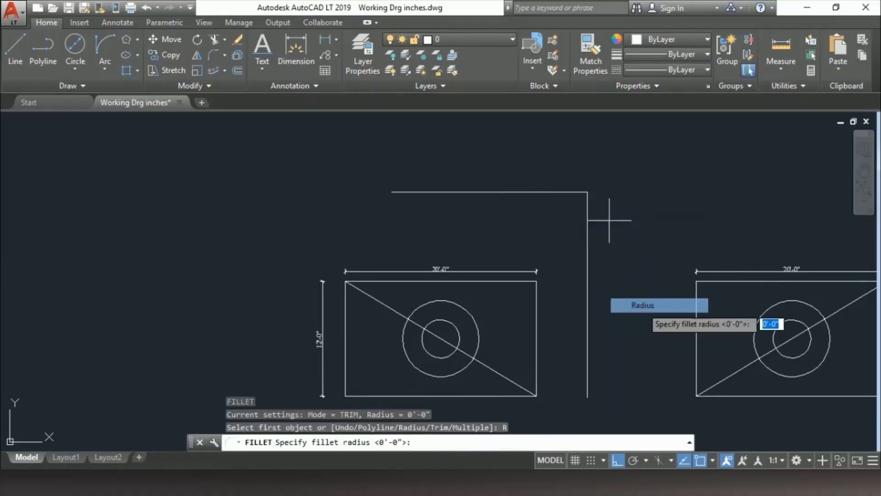
type("4")
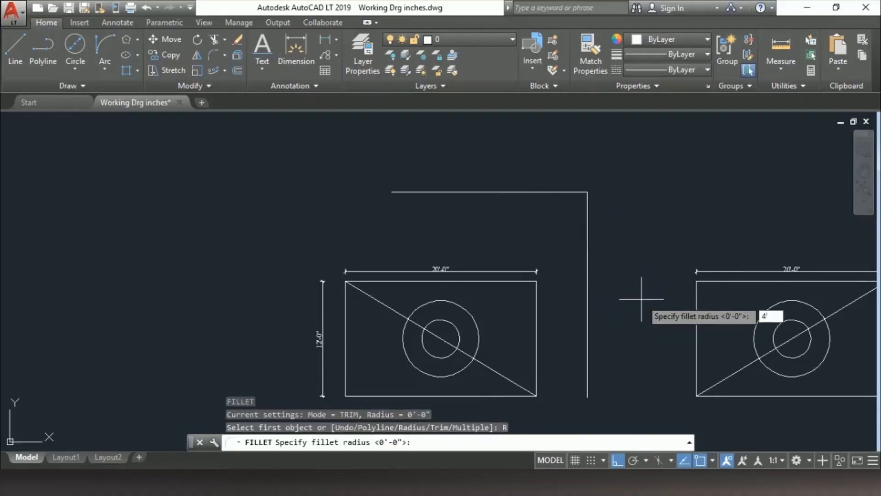
type("'")
key("Return")
left_click(588, 256)
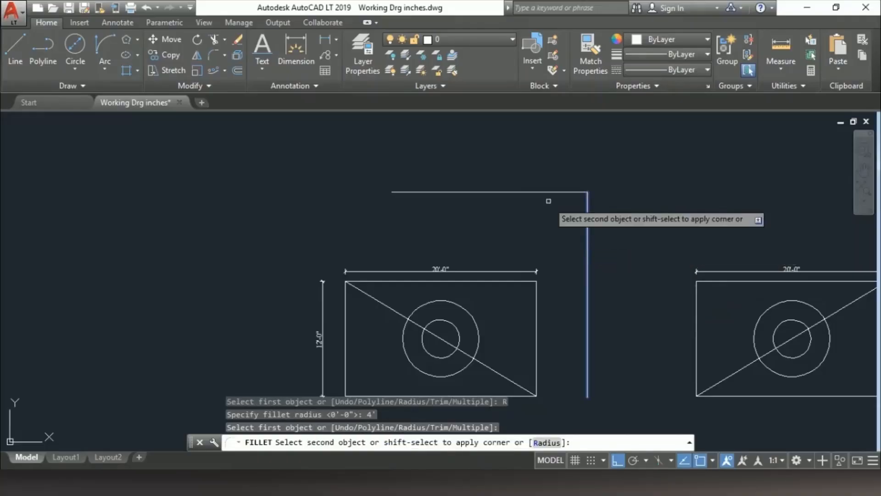
left_click(539, 192)
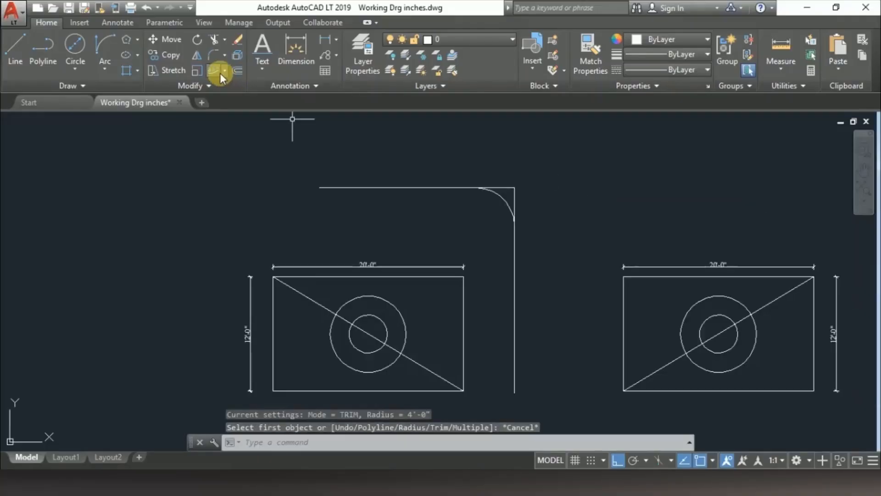
- Move the lowest small rectangle with its circles, diagonal and dimensions horizontally into the empty area left of the other figures
left_click(224, 70)
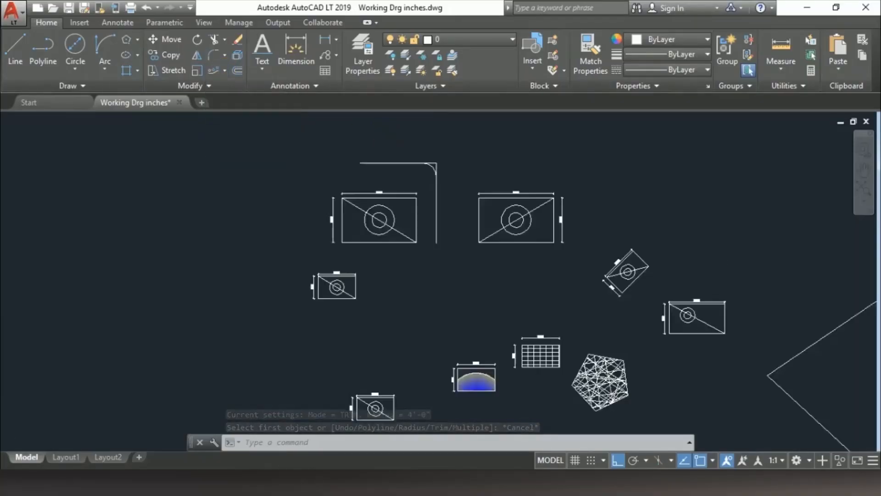
scroll(299, 230, "down", 5)
scroll(635, 210, "up", 2)
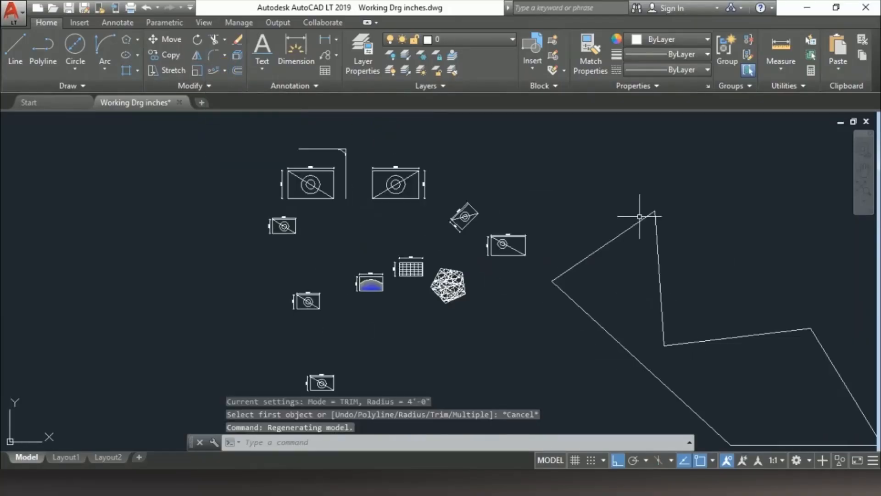
scroll(478, 344, "down", 4)
scroll(478, 344, "up", 2)
left_click(486, 277)
left_click(541, 326)
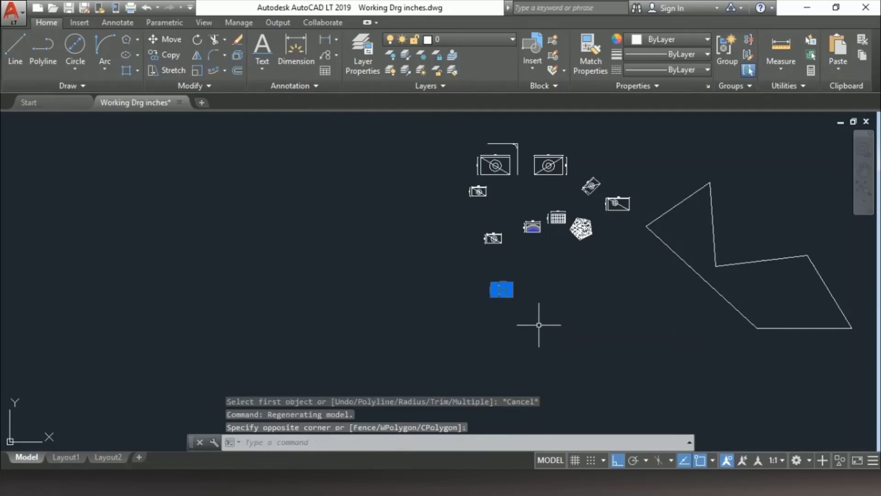
type("m")
key("Return")
left_click(514, 328)
left_click(250, 310)
- Create a rectangular array from the whole moved 10'-0" by 6'-0" figure, including its circles, diagonal and dimensions
scroll(226, 298, "up", 5)
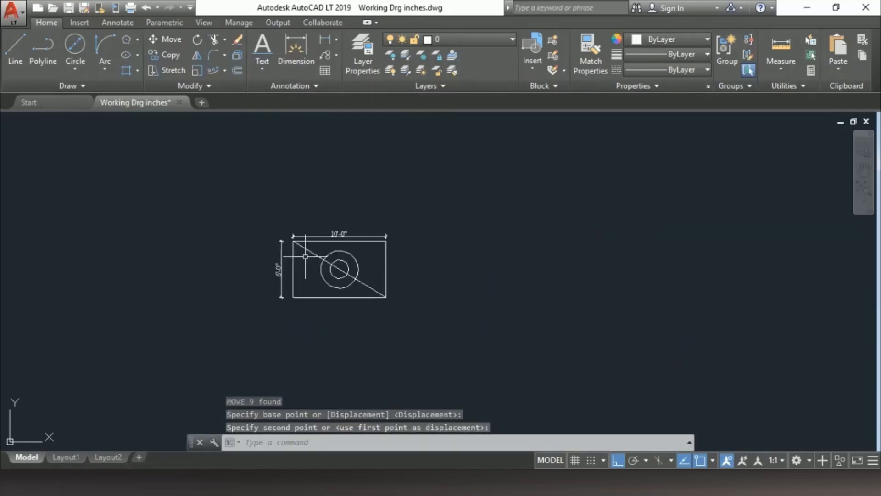
scroll(282, 209, "up", 4)
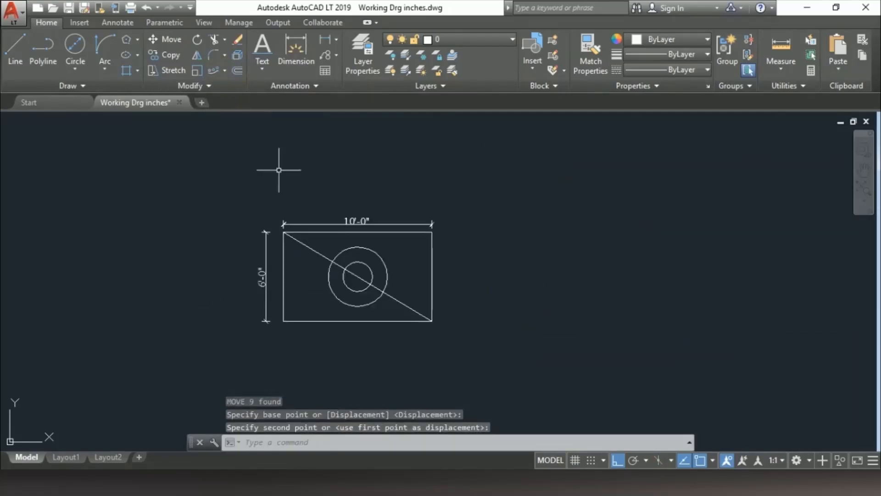
left_click(222, 138)
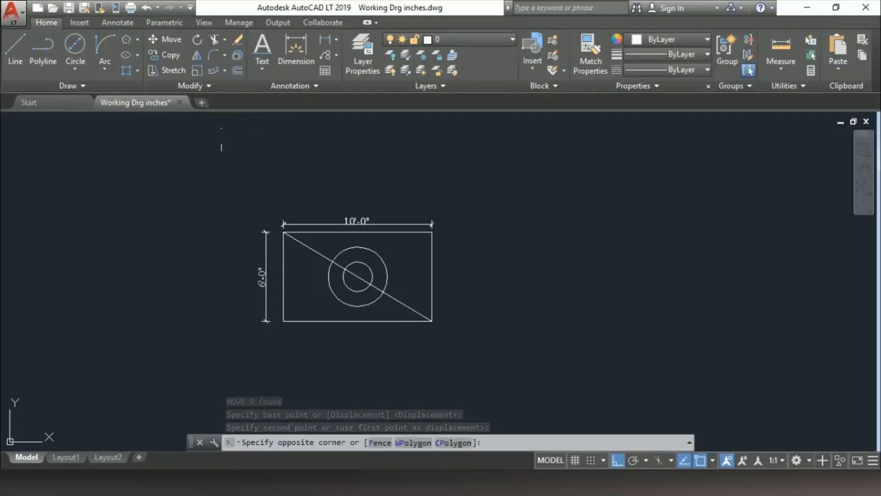
left_click(441, 358)
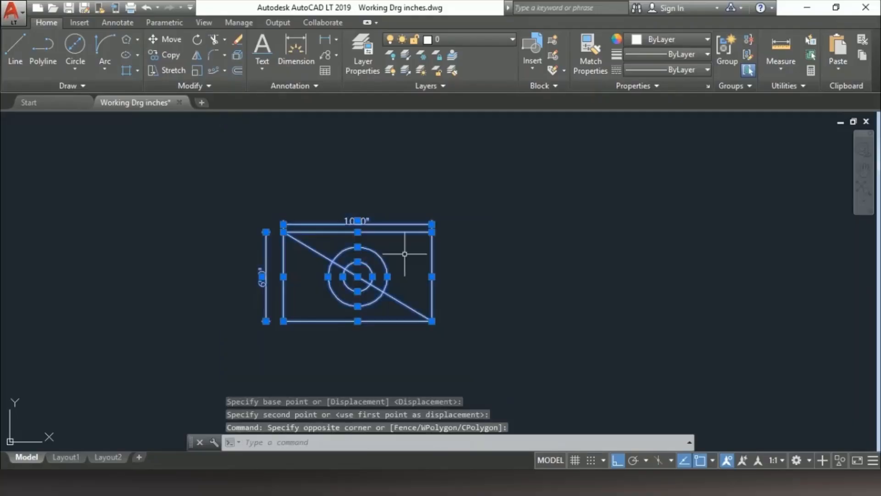
left_click(223, 71)
left_click(226, 97)
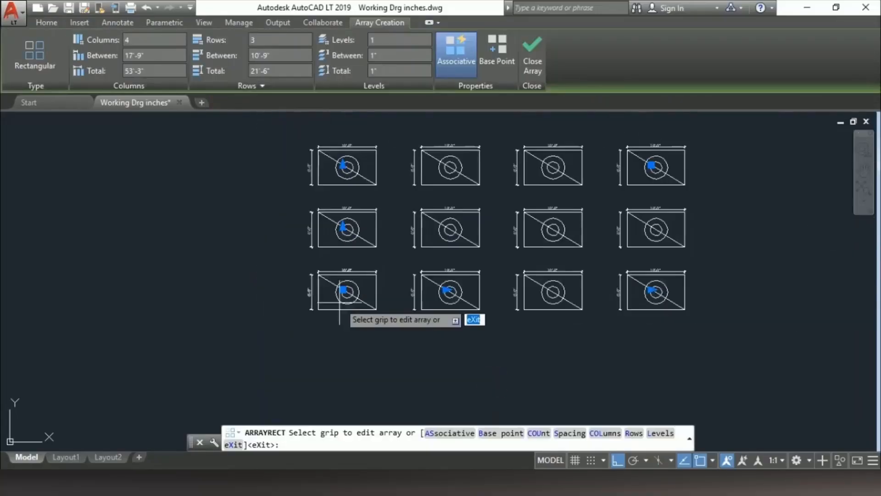
scroll(340, 303, "down", 2)
- Set the rectangular array to 5 rows, accepting the 10'-9" row spacing
right_click(375, 263)
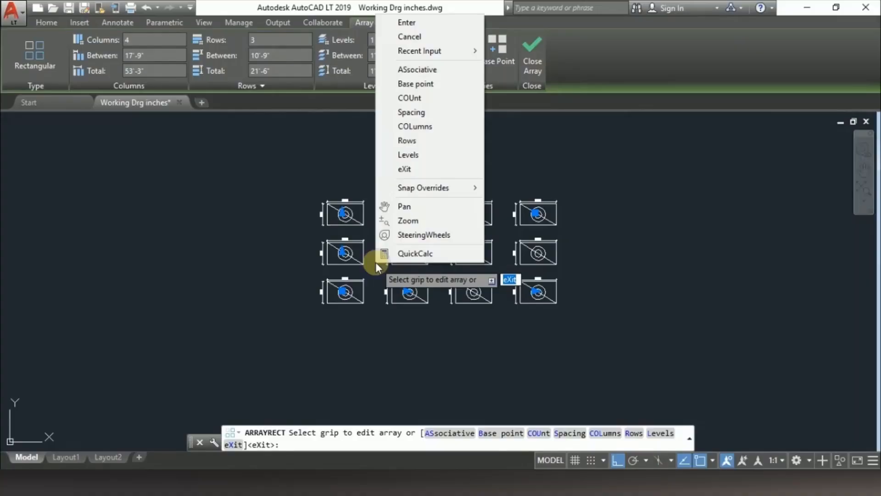
left_click(407, 141)
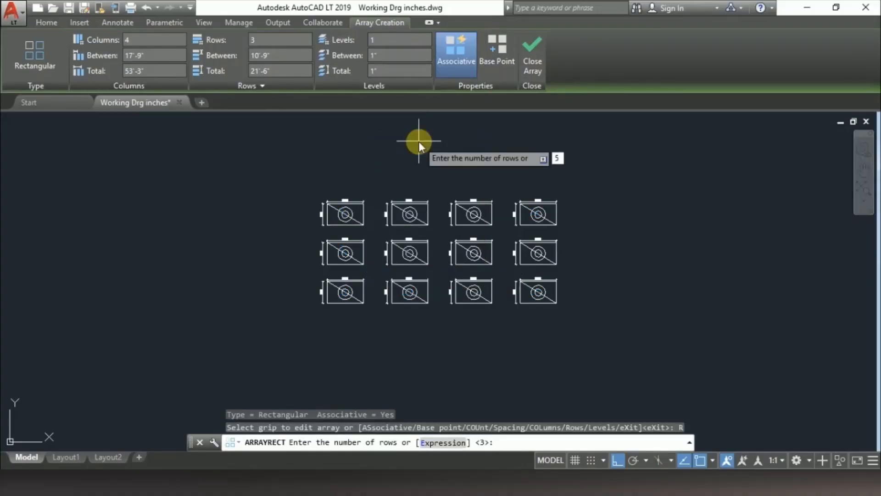
key("Return")
right_click(453, 208)
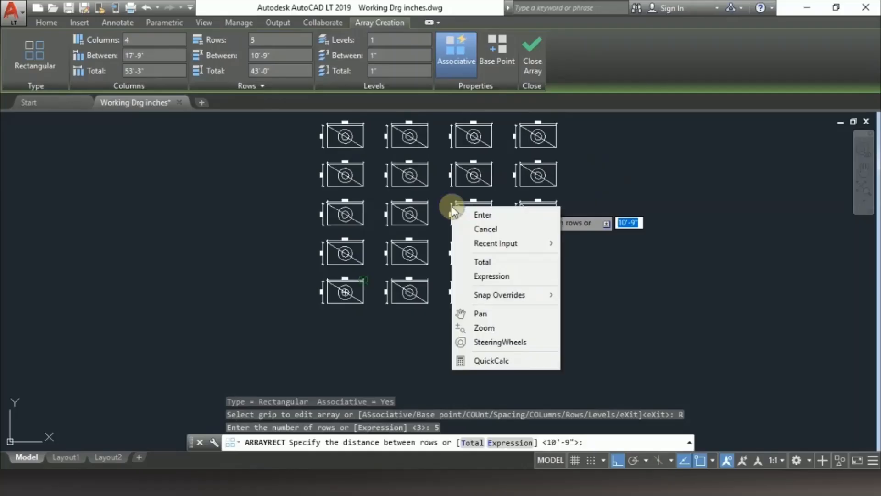
left_click(485, 277)
key("Return")
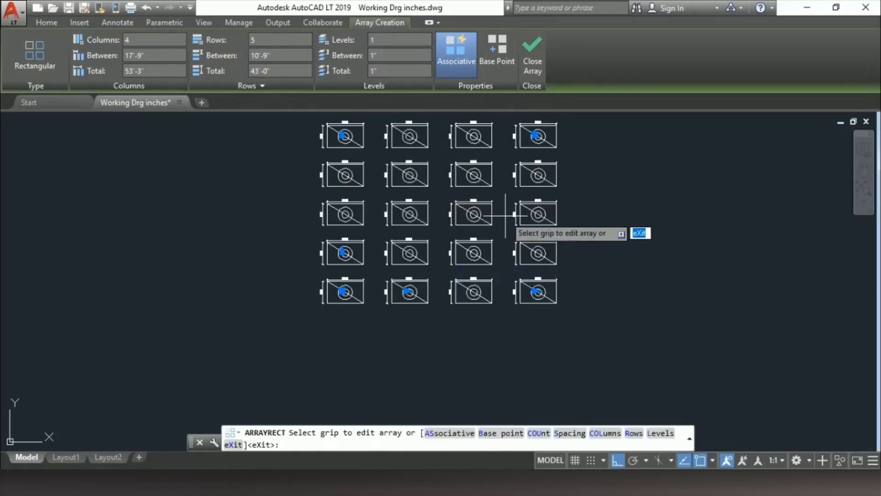
- Set the array to 5 columns, accepting the 17'-9" column spacing, and finish the array
right_click(518, 215)
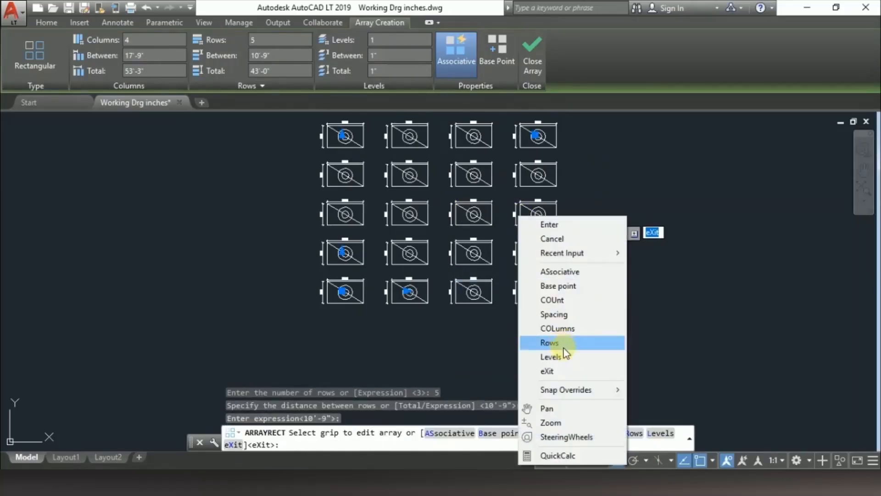
left_click(566, 328)
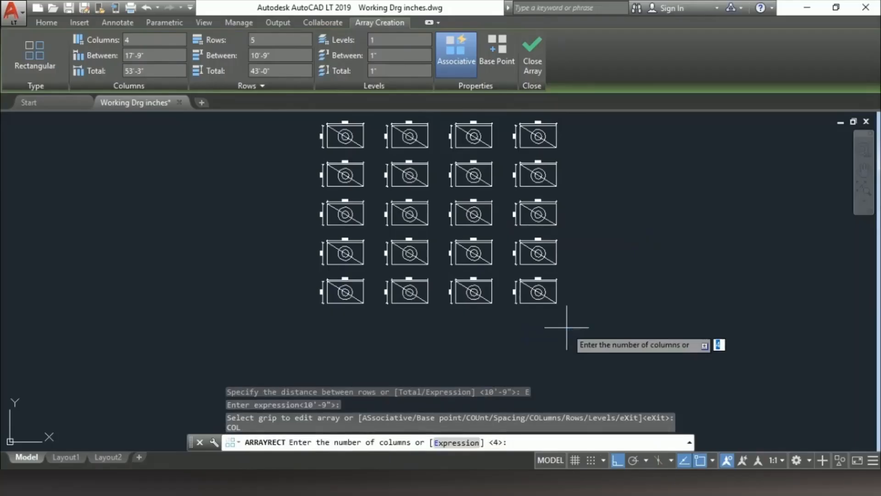
type("5")
key("Return")
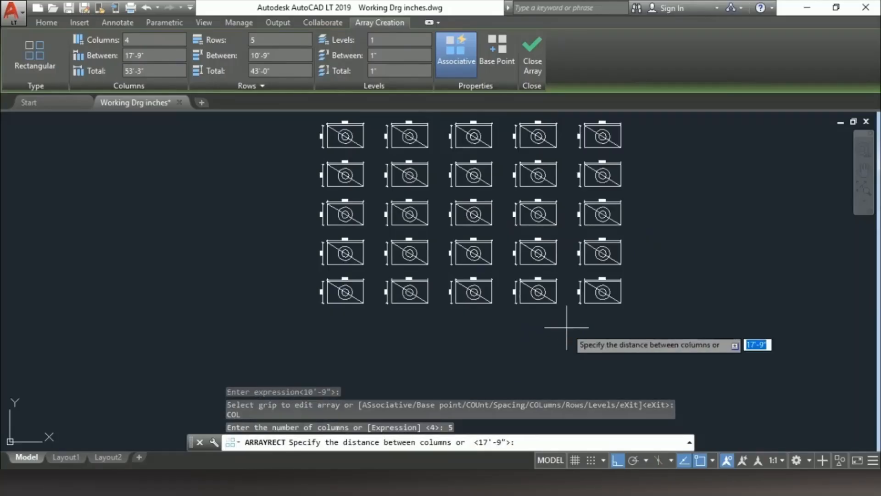
key("Return")
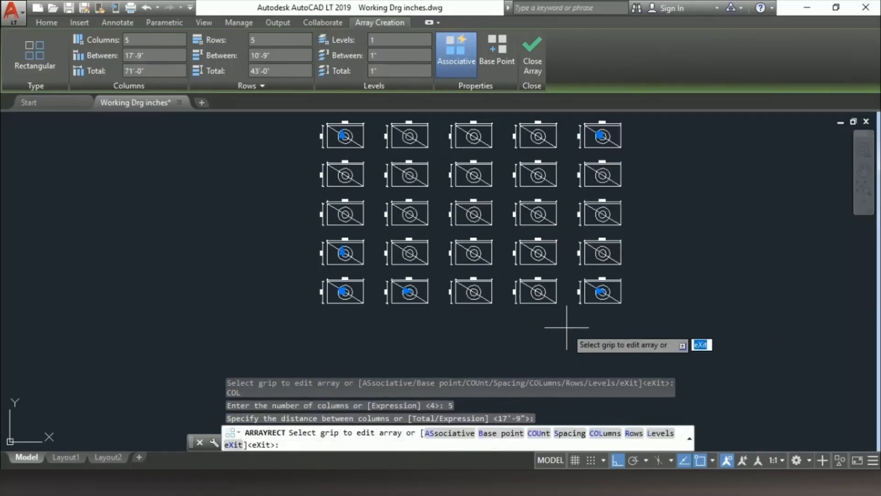
key("Return")
- Copy the lowest remaining small rectangle figure about 110' straight down into empty space
scroll(438, 295, "down", 2)
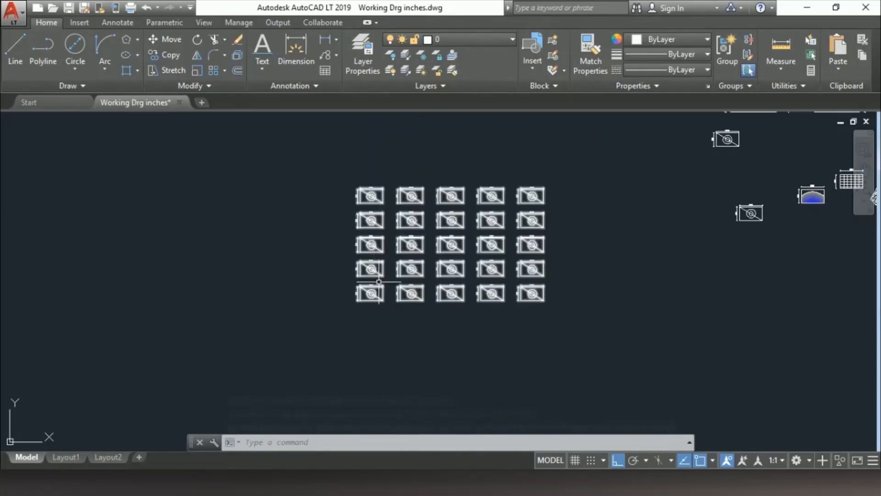
scroll(406, 298, "up", 4)
scroll(385, 291, "down", 4)
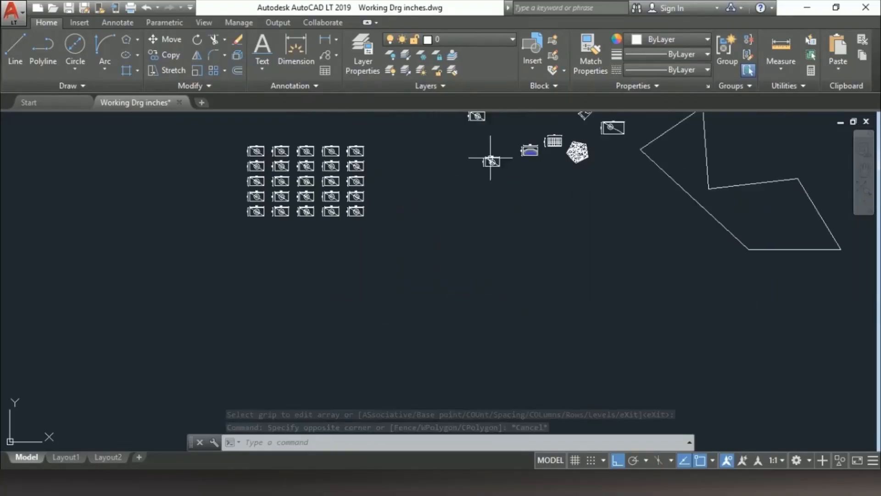
scroll(488, 157, "up", 2)
left_click(472, 147)
left_click(559, 223)
type("co")
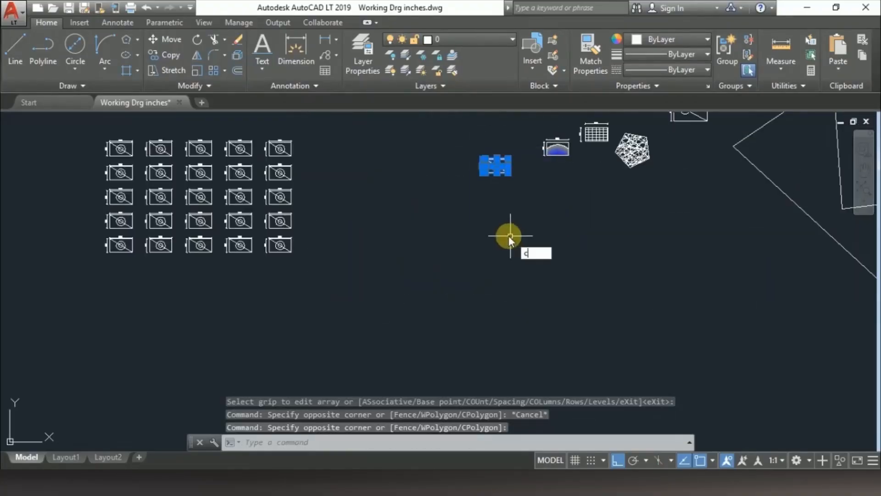
key("Return")
left_click(478, 154)
scroll(468, 187, "down", 4)
left_click(468, 272)
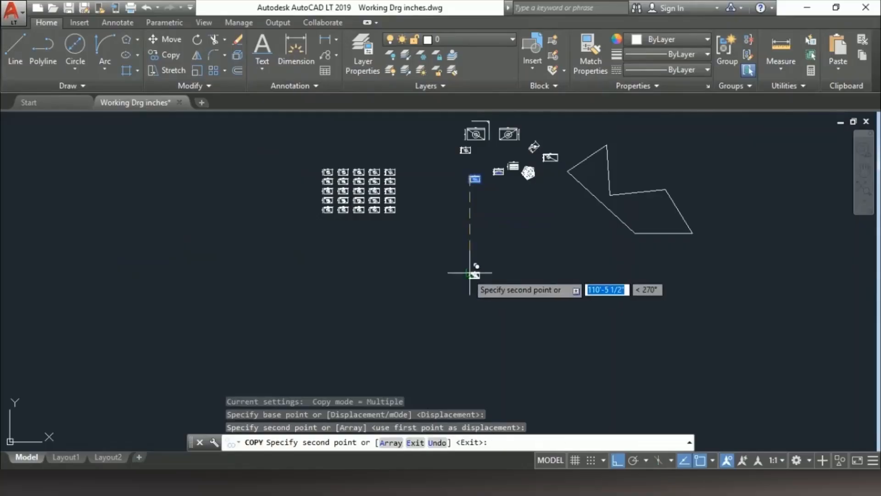
scroll(474, 271, "up", 4)
key("Escape")
- Draw a horizontal line extending right from the midpoint of the copied rectangle's right edge
scroll(497, 269, "up", 4)
type("l")
key("Return")
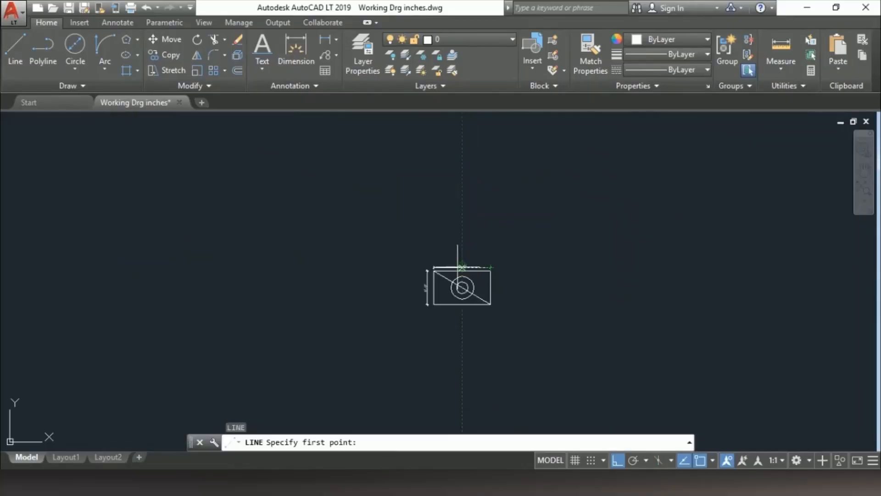
left_click(490, 286)
scroll(584, 303, "down", 4)
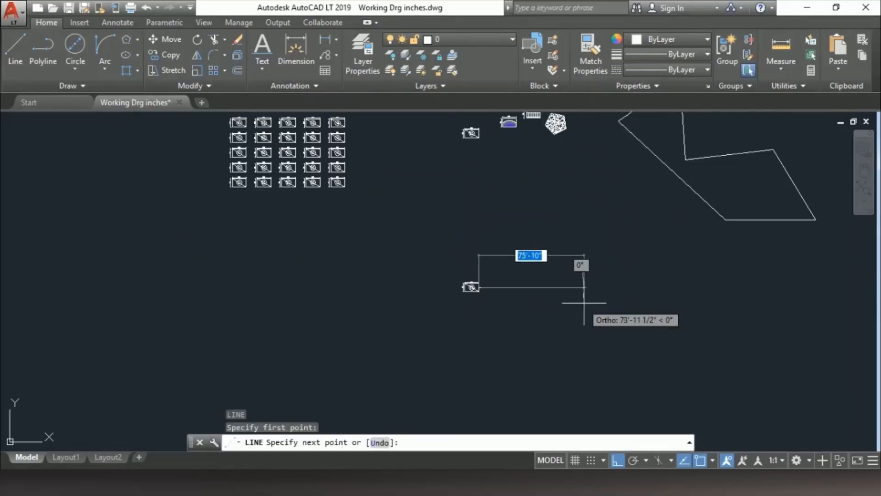
left_click(563, 287)
key("Escape")
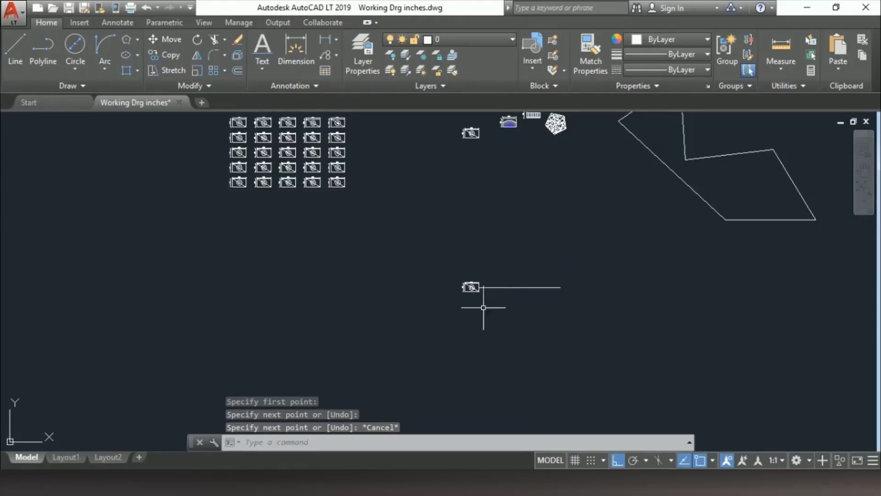
- Create a polar array of the copied rectangle figure, centred on the midpoint of the horizontal line
left_click(422, 255)
left_click(504, 324)
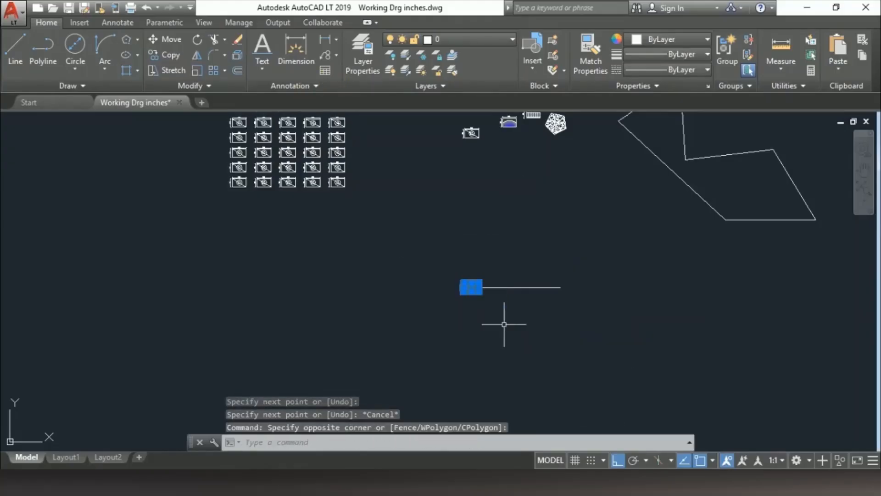
left_click(224, 73)
left_click(223, 143)
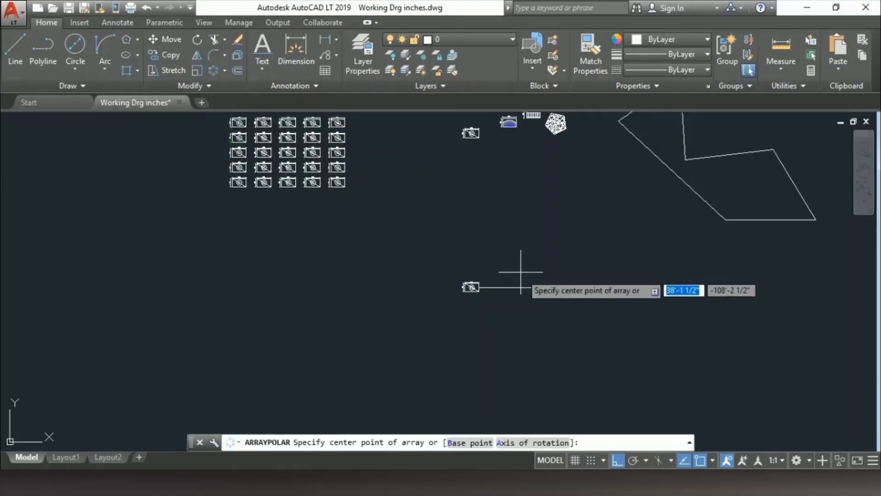
left_click(519, 287)
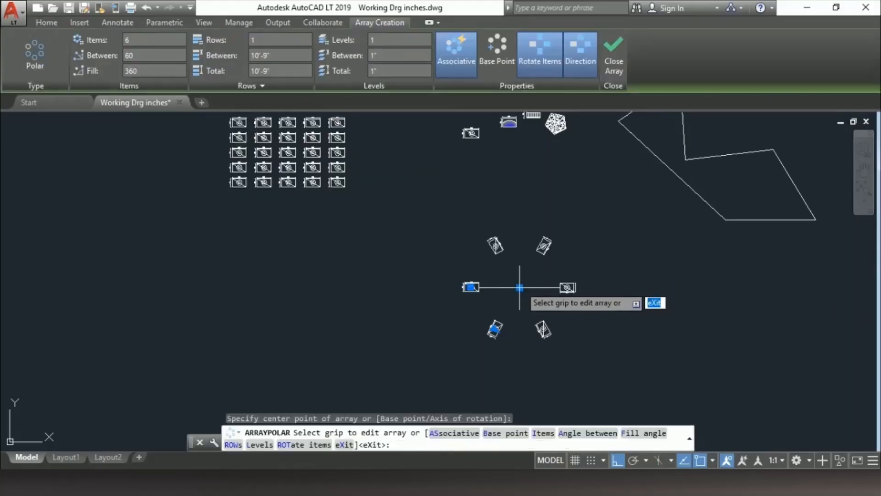
- Set the polar array to 12 items and finish it
right_click(520, 287)
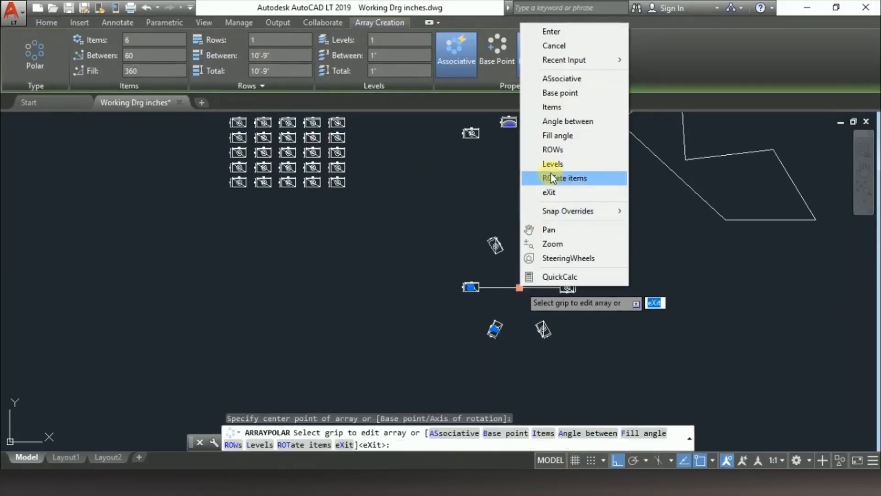
left_click(564, 107)
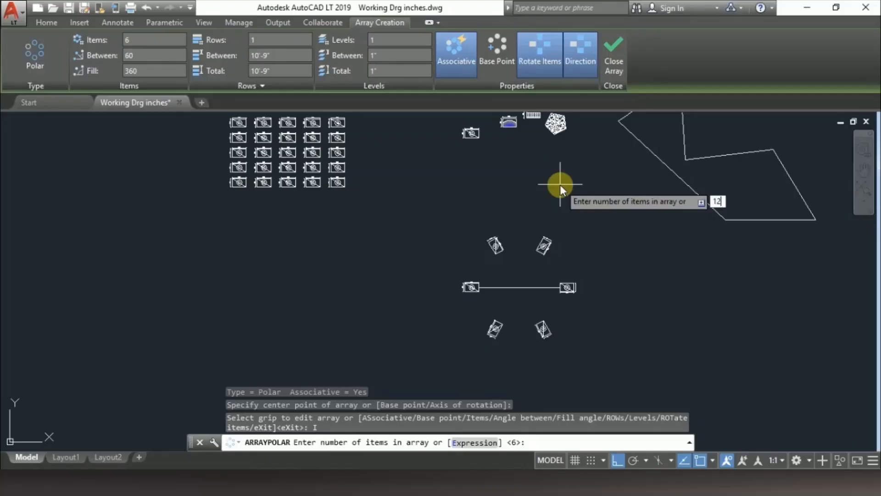
type("12")
key("Return")
key("Escape")
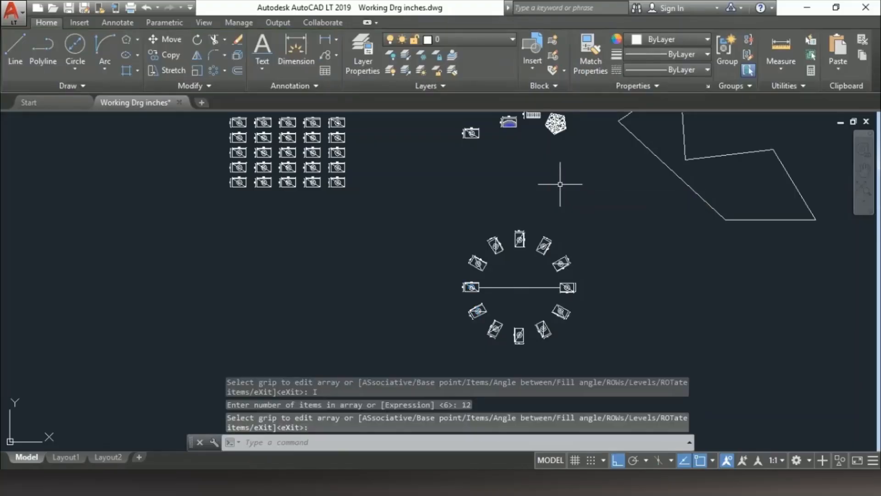
- Examine the finished polar array and the 5 by 5 rectangular array by selecting each one as a single object
scroll(464, 250, "up", 4)
scroll(486, 241, "down", 2)
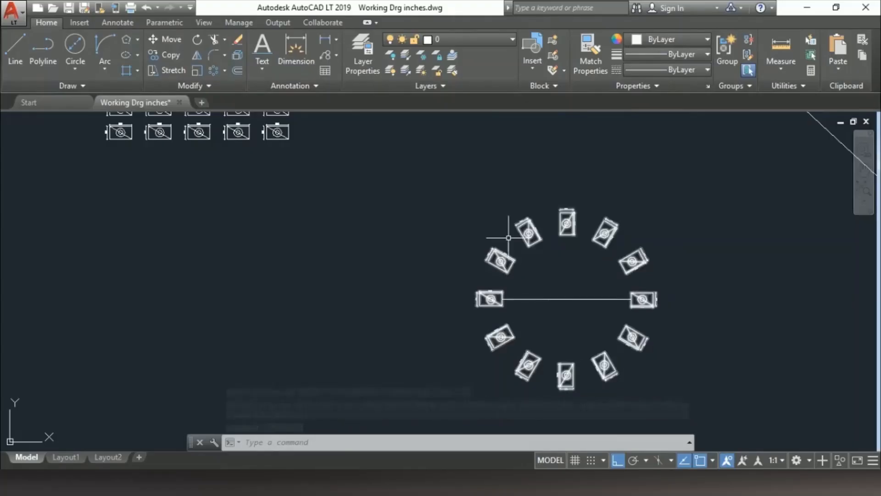
scroll(342, 250, "down", 4)
left_click(281, 178)
key("Escape")
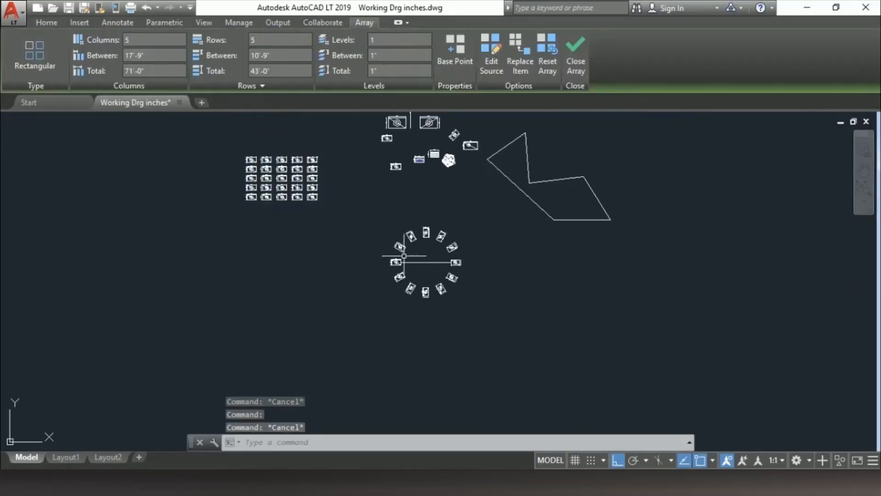
scroll(417, 238, "up", 4)
left_click(400, 237)
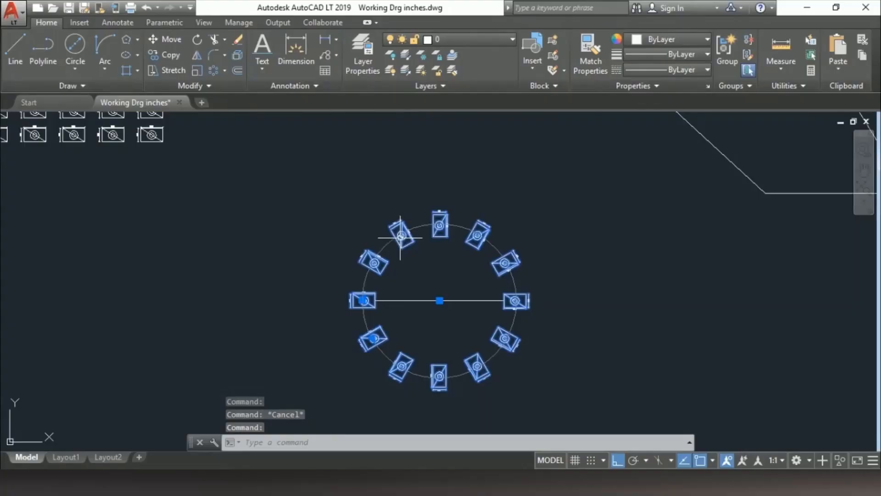
key("Escape")
scroll(432, 231, "down", 4)
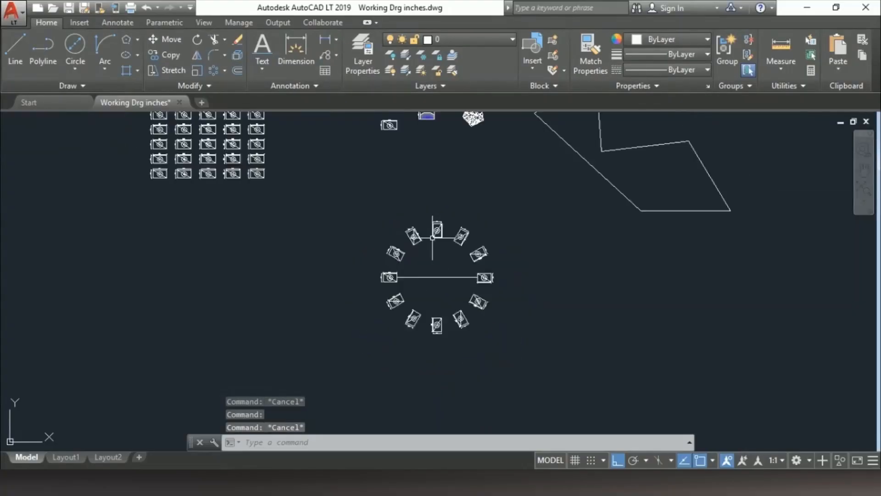
left_click(223, 70)
scroll(461, 168, "down", 4)
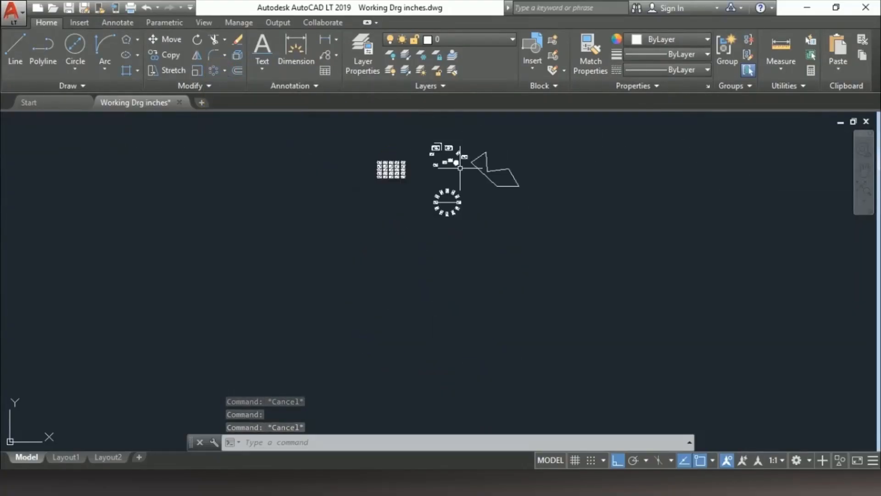
- Draw an arched spline through three freely placed points in the empty space to the right of the polar array, with Ortho off
scroll(359, 243, "up", 2)
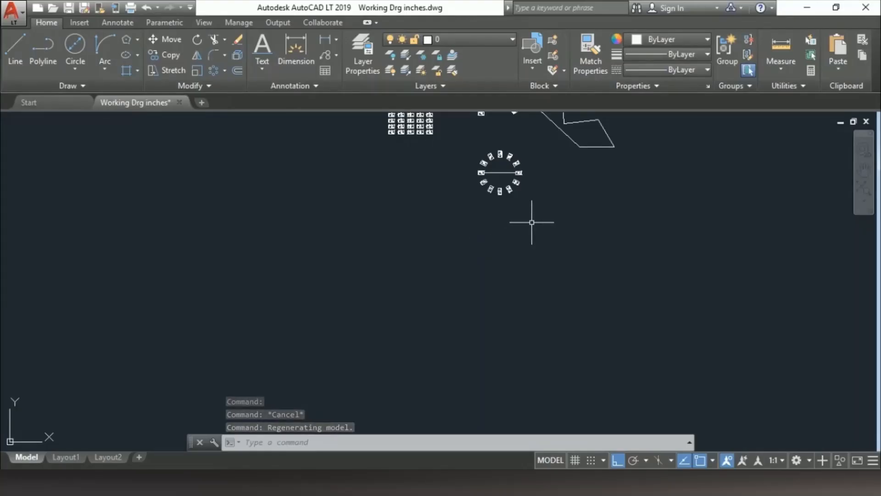
scroll(428, 244, "down", 2)
scroll(506, 199, "up", 2)
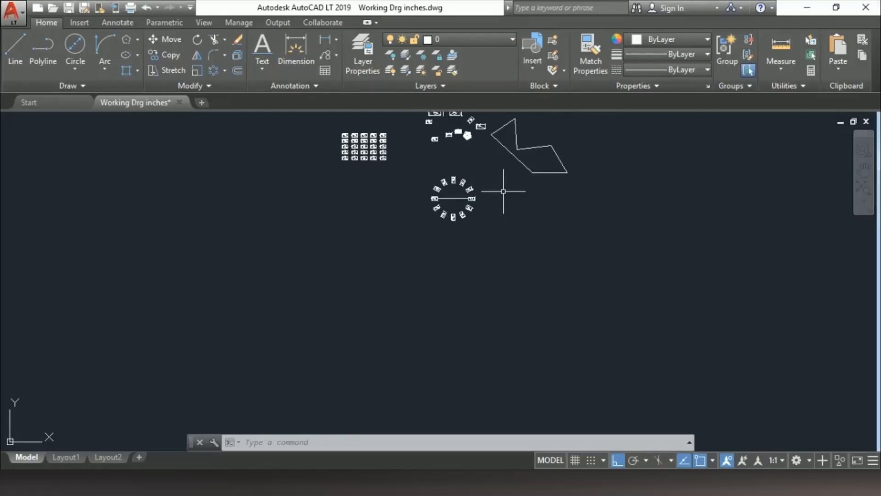
type("s")
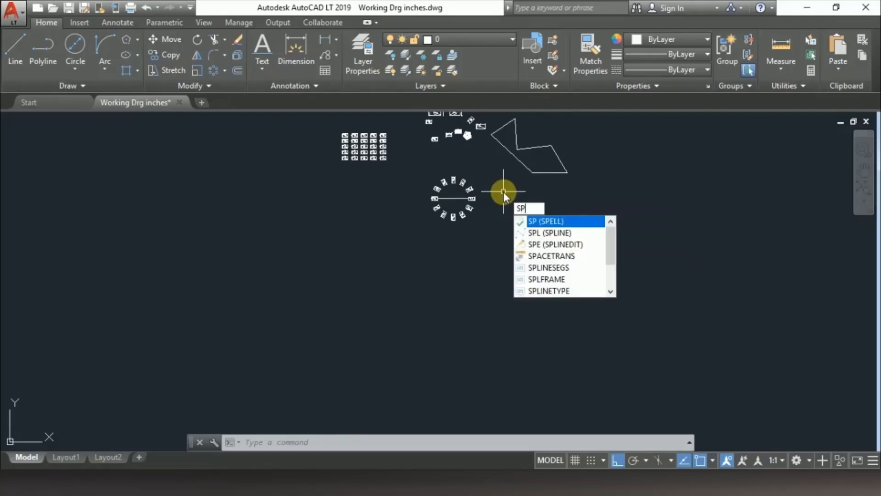
type("l")
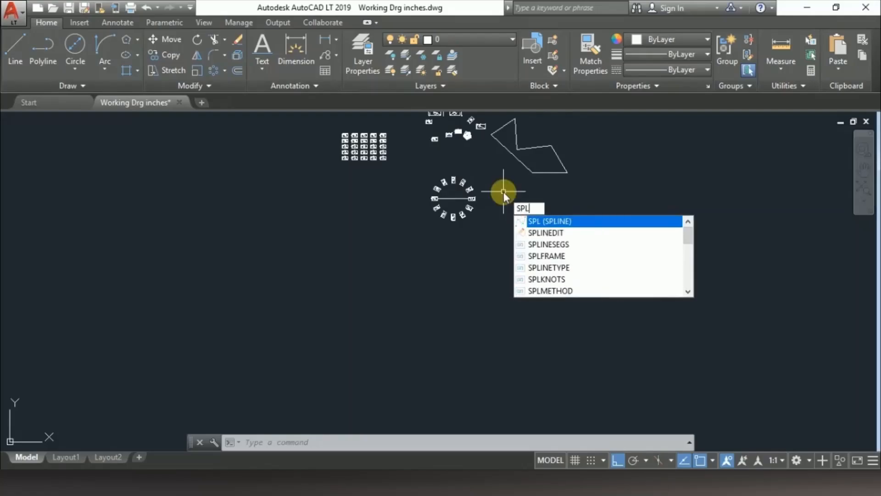
left_click(553, 221)
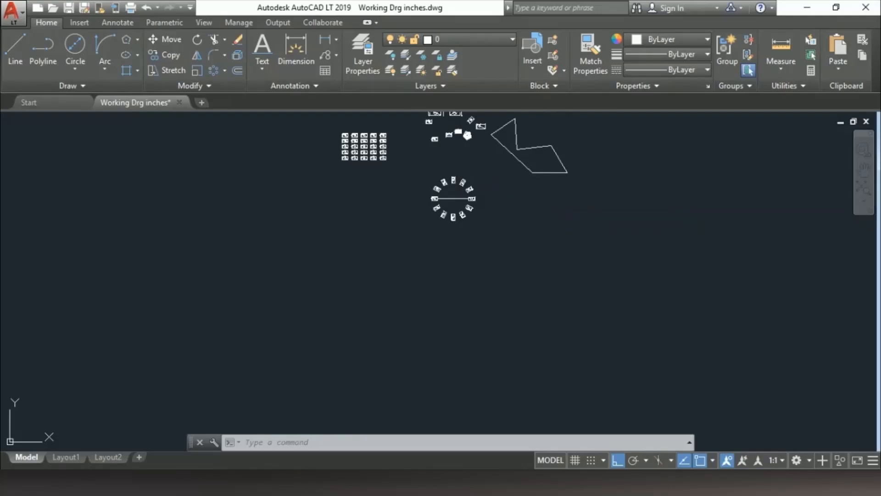
left_click(513, 250)
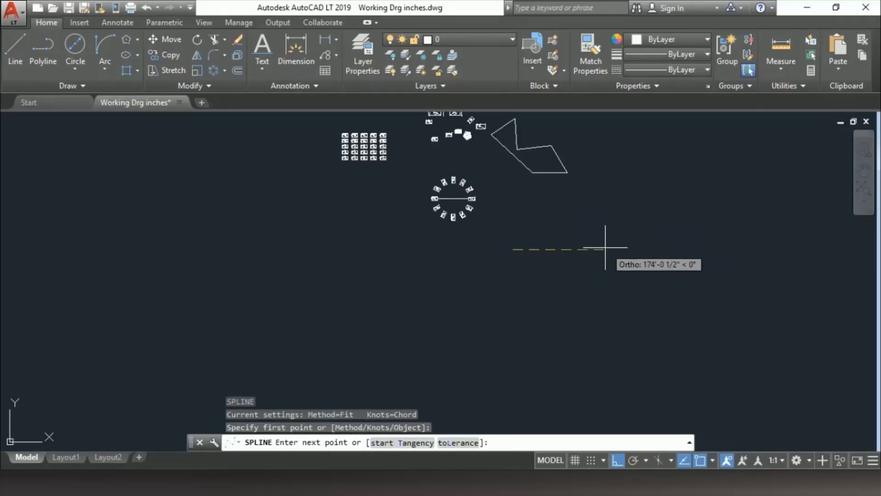
key("F8")
left_click(617, 193)
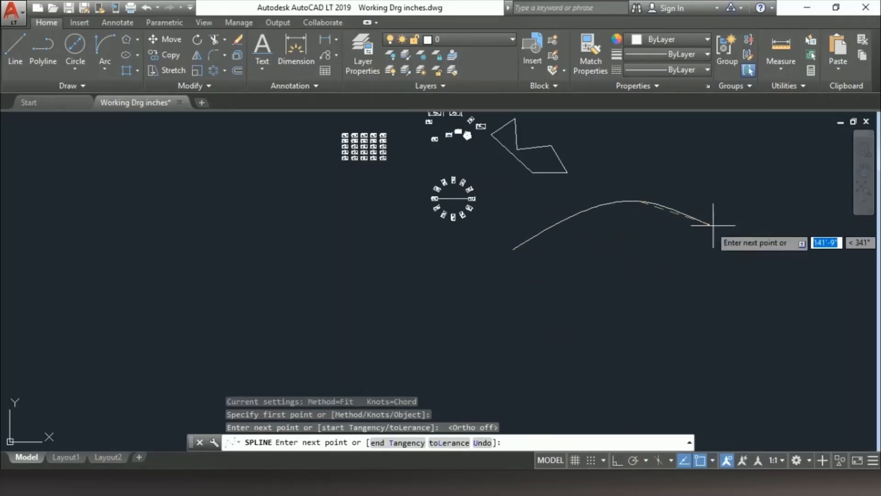
left_click(736, 258)
key("Escape")
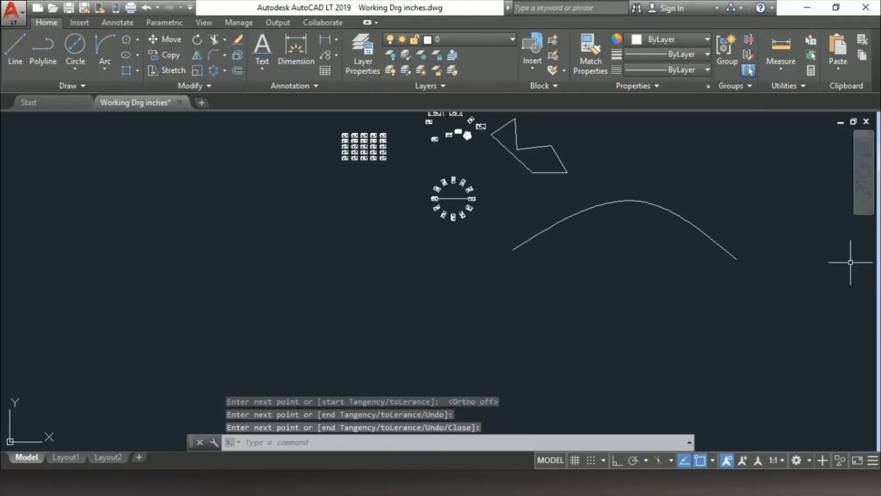
scroll(487, 173, "up", 10)
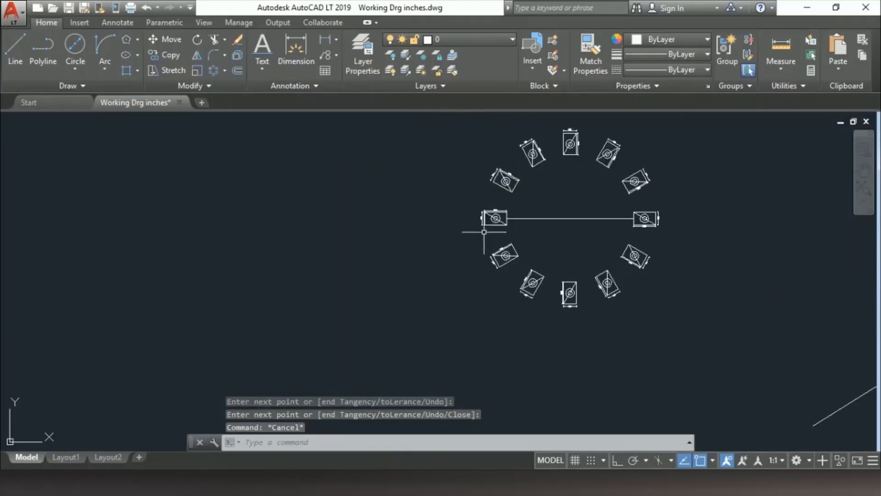
left_click(459, 175)
key("Escape")
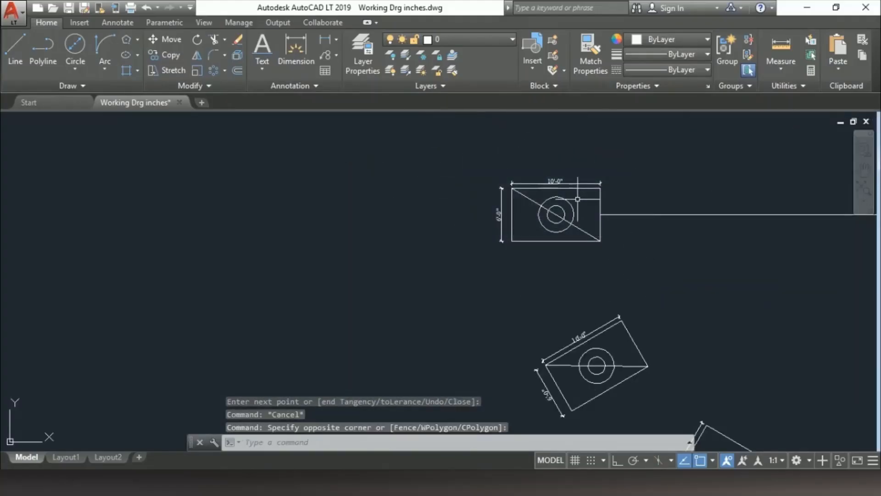
key("Escape")
left_click(561, 188)
key("Escape")
scroll(413, 335, "down", 6)
scroll(438, 281, "down", 4)
- Copy the single small rectangle figure above the polar array so its right edge midpoint sits on the spline's left endpoint
scroll(415, 178, "up", 4)
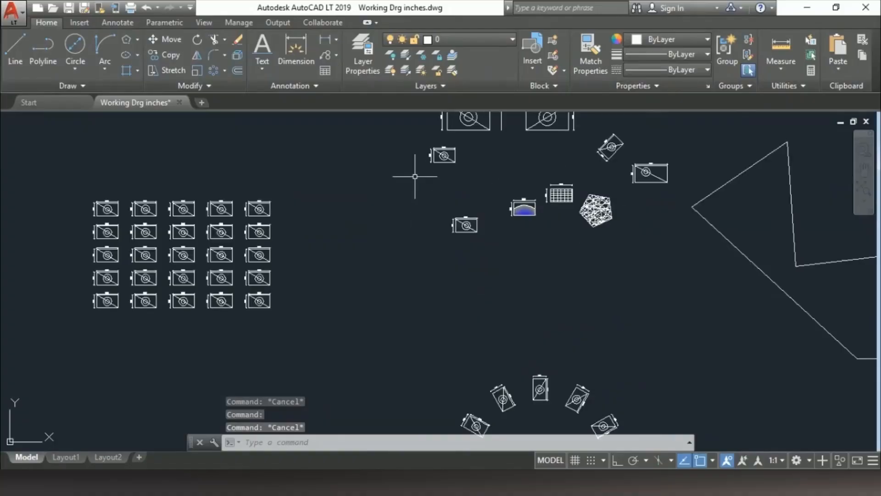
left_click(435, 208)
left_click(505, 264)
type("co")
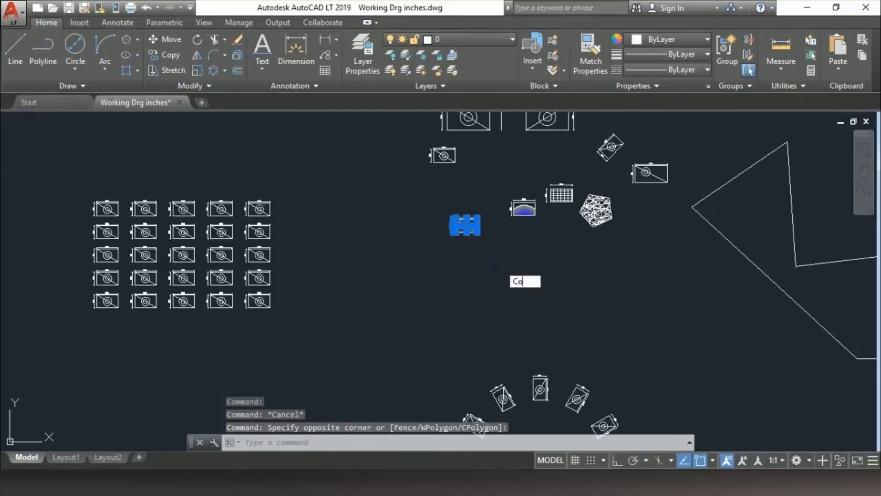
key("Return")
scroll(477, 234, "up", 5)
left_click(482, 232)
scroll(466, 290, "down", 5)
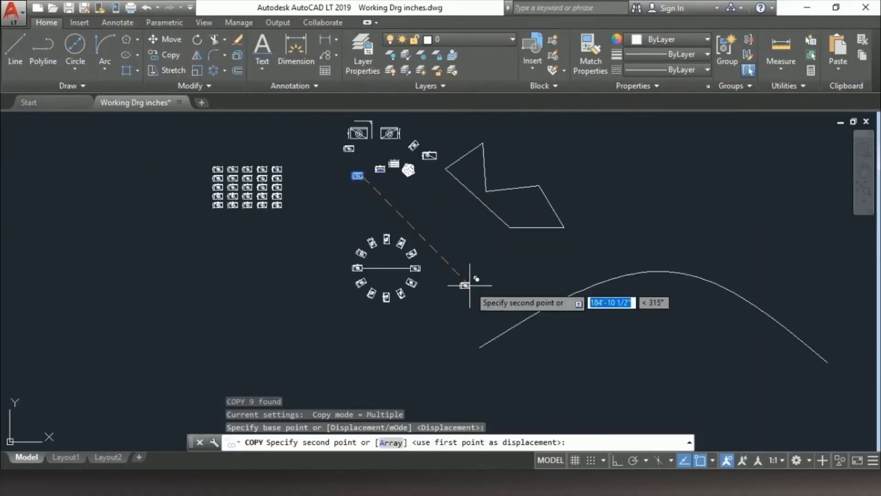
scroll(477, 299, "up", 8)
scroll(479, 302, "down", 4)
key("Escape")
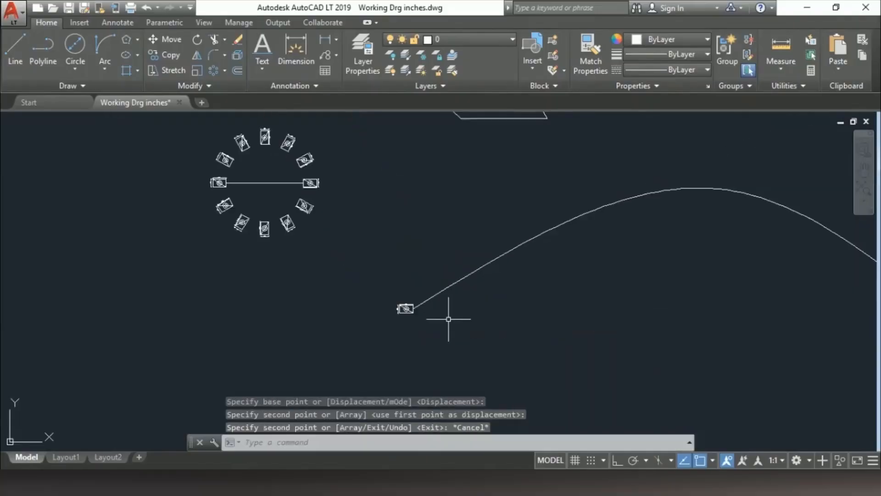
- Create a path array of the copied rectangle figure at the spline's left end, using the spline as the path curve
scroll(400, 324, "down", 2)
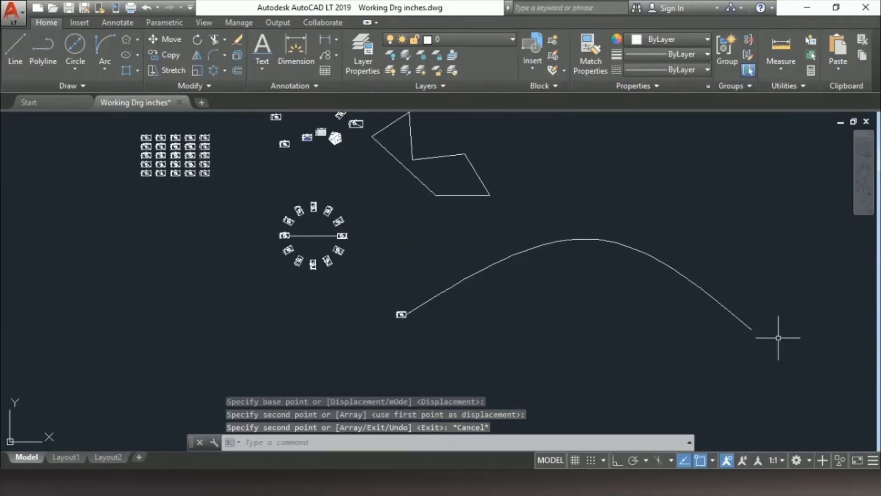
scroll(406, 354, "up", 4)
left_click(360, 211)
left_click(456, 292)
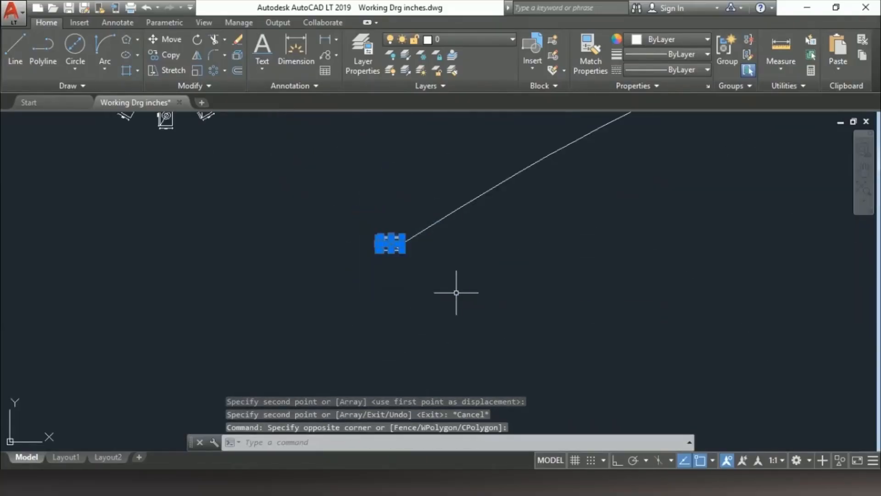
left_click(222, 73)
left_click(226, 117)
left_click(350, 228)
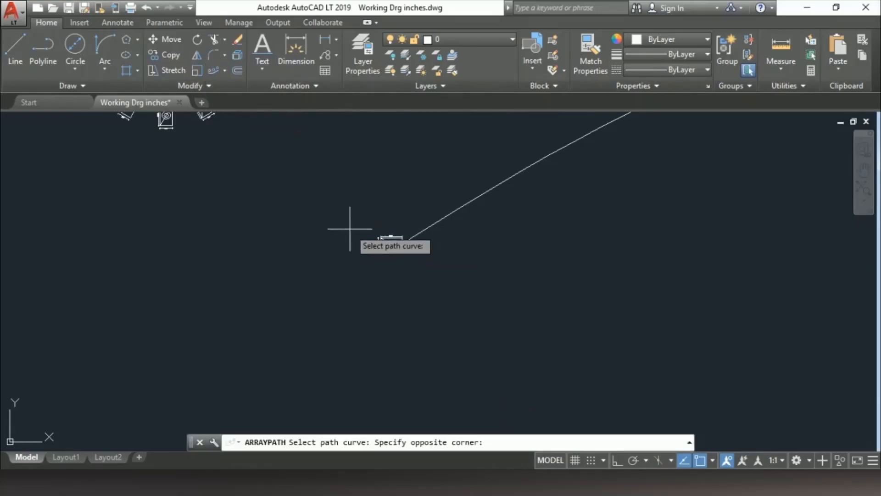
left_click(443, 289)
left_click(433, 225)
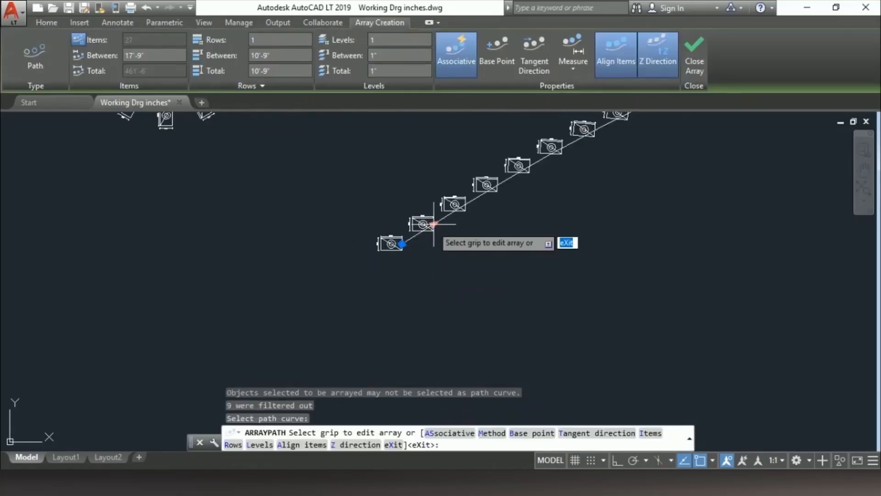
- Set the path array's method to Divide with 15 items along the path and finish the array
right_click(432, 225)
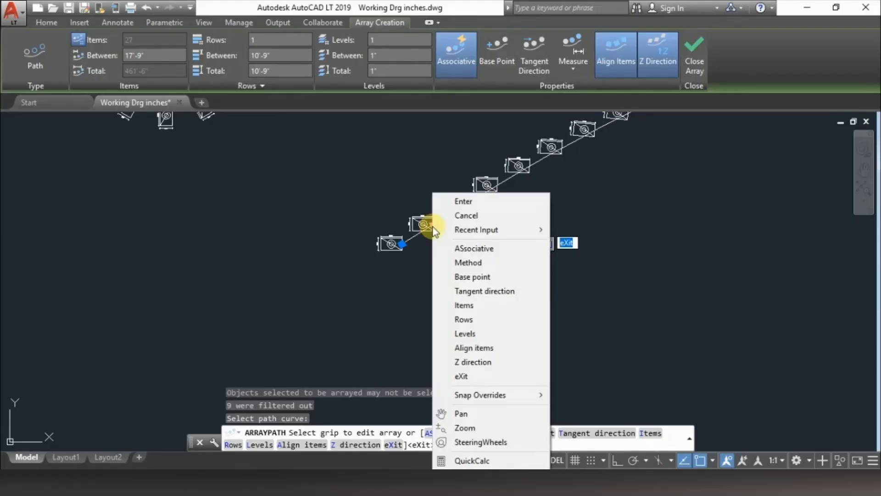
left_click(468, 264)
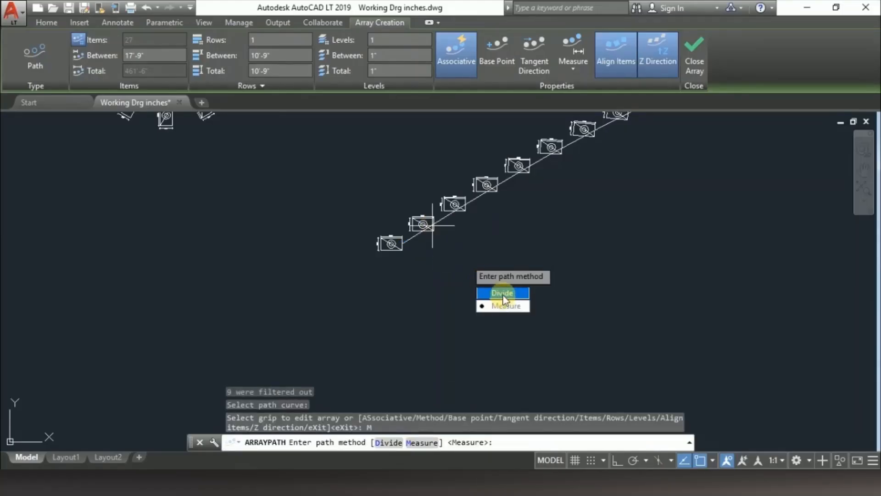
left_click(503, 293)
right_click(466, 258)
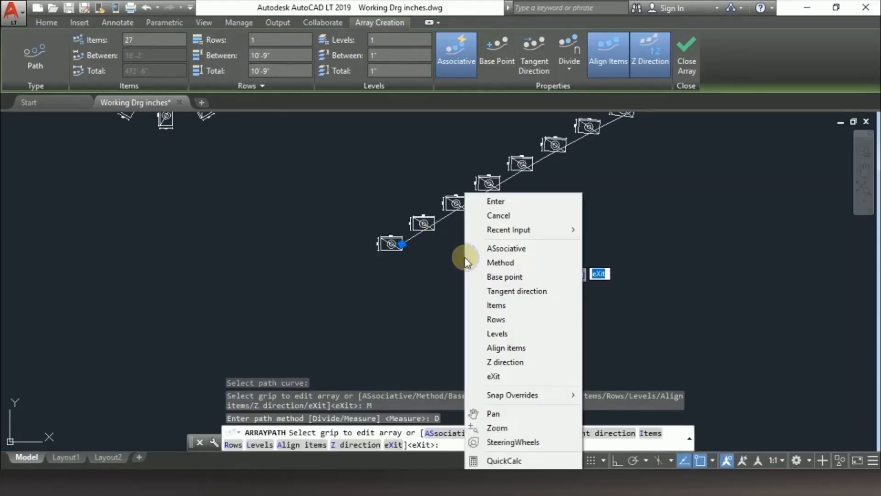
left_click(500, 306)
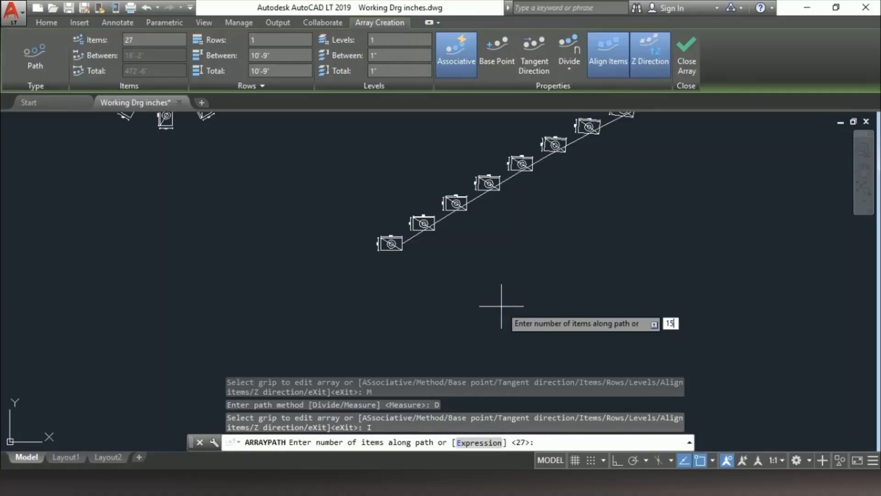
key("Return")
key("Return")
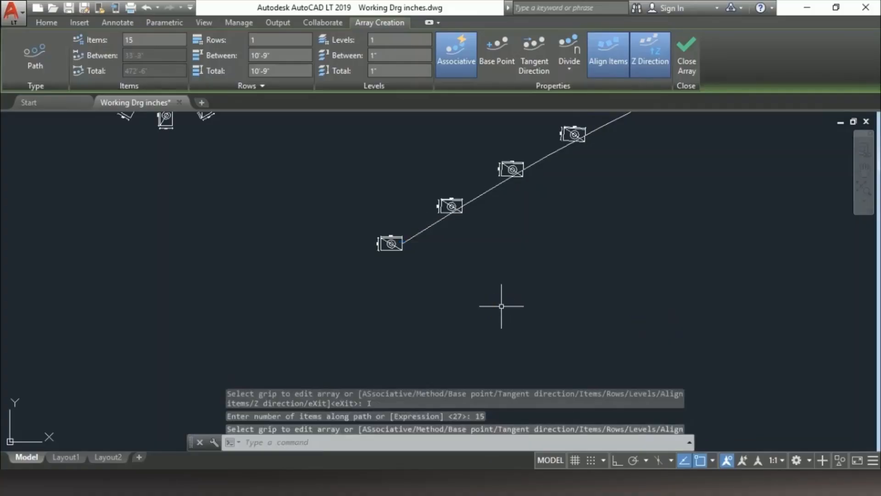
- Examine the path array along the spline and compare it with the rectangular and polar arrays
scroll(188, 213, "down", 6)
key("Escape")
scroll(286, 184, "up", 4)
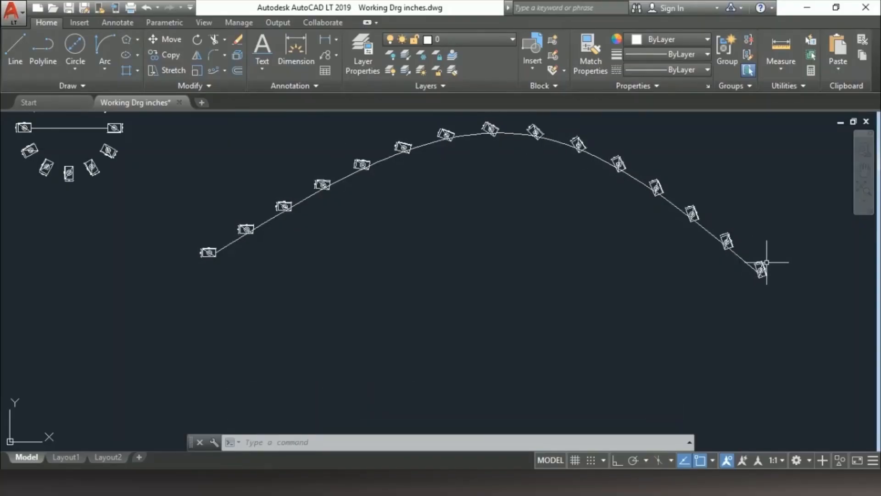
scroll(343, 312, "down", 2)
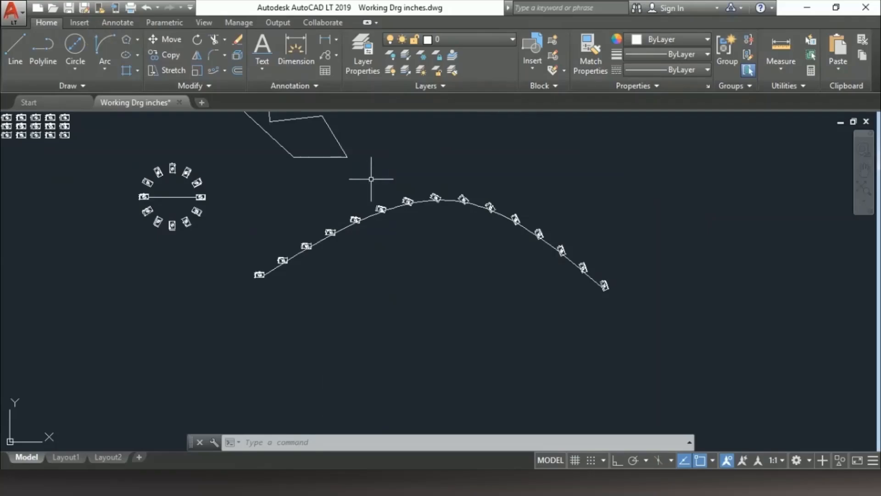
scroll(430, 207, "down", 4)
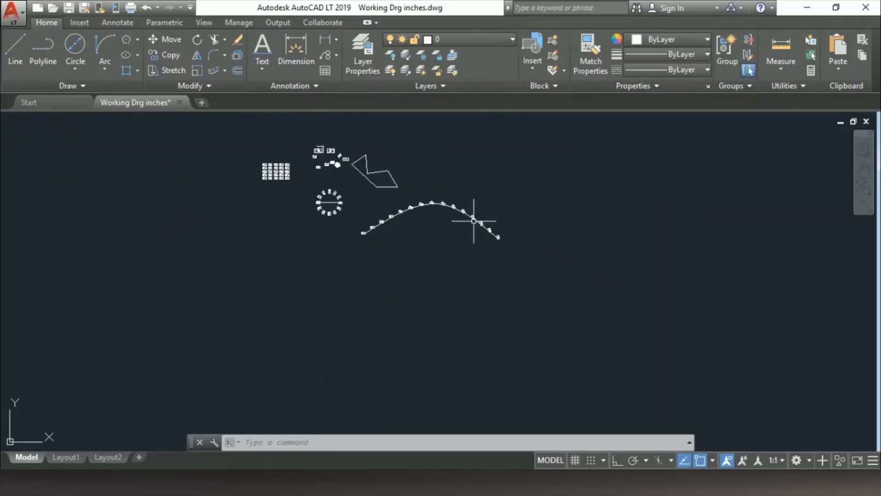
left_click(279, 165)
key("Escape")
left_click(329, 191)
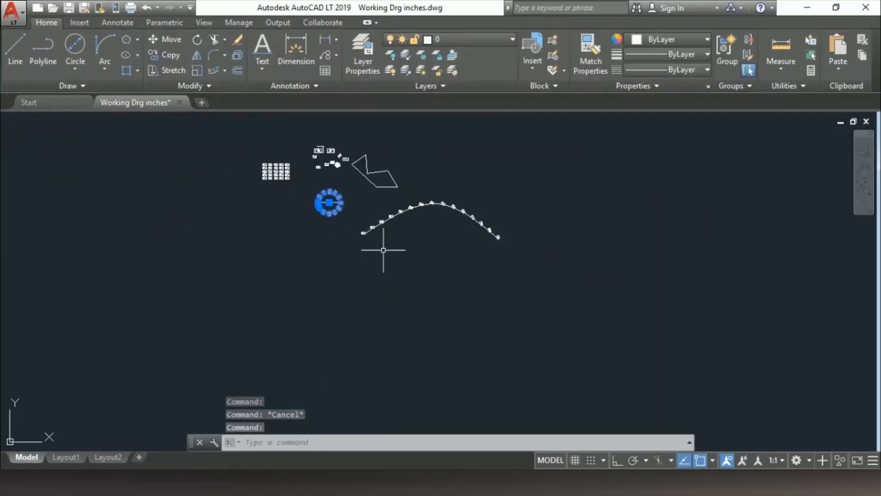
key("Escape")
scroll(385, 229, "up", 2)
scroll(383, 218, "up", 2)
key("Escape")
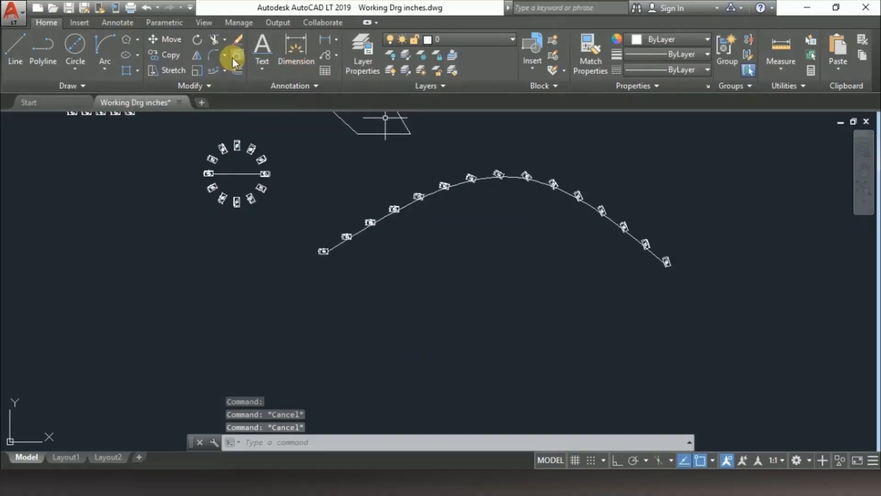
- Erase the polar array together with the horizontal line through its centre
left_click(237, 41)
scroll(348, 223, "down", 2)
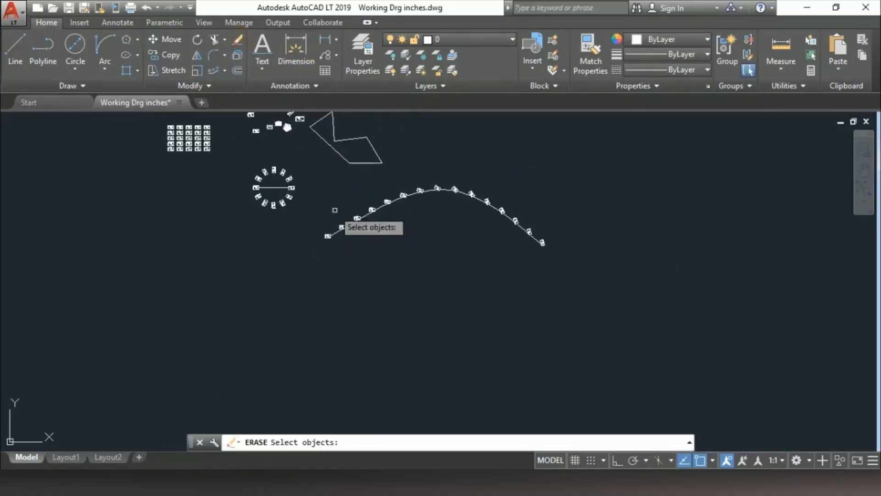
scroll(268, 172, "up", 3)
left_click(370, 150)
left_click(147, 327)
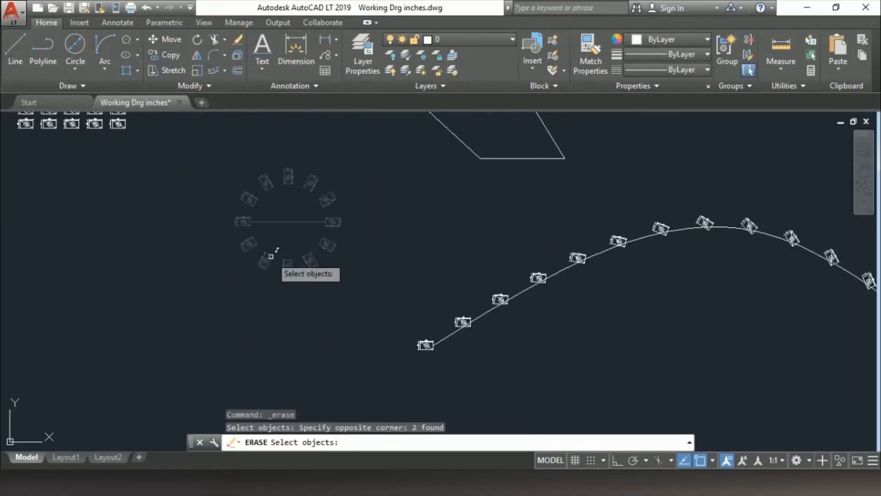
key("Return")
- Delete the rectangular array of small rectangle figures
scroll(322, 220, "down", 2)
scroll(288, 262, "up", 3)
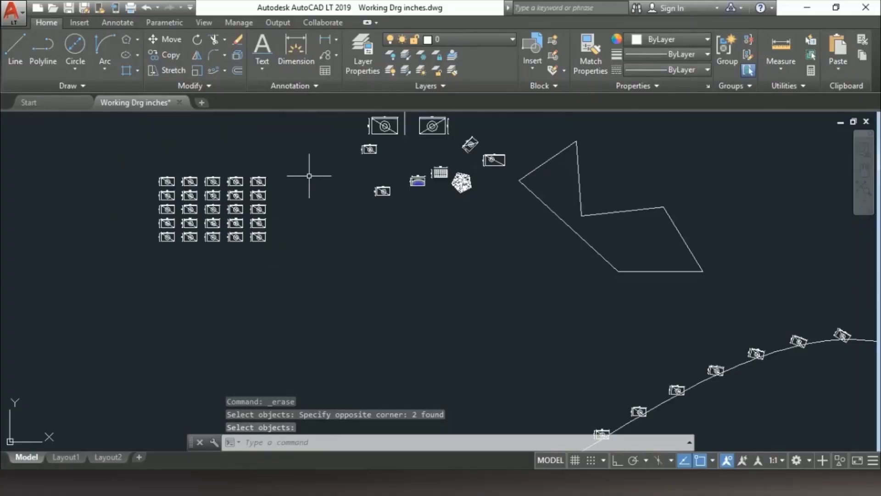
left_click(257, 165)
left_click(236, 196)
key("Delete")
scroll(254, 175, "down", 2)
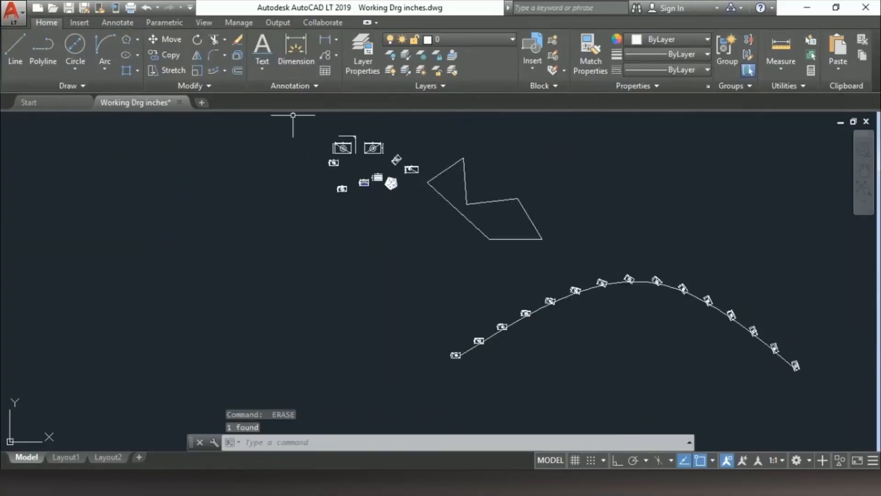
- Select items of the path array along the spline to examine how they are grouped, and clear the selection
left_click(238, 56)
key("Escape")
scroll(535, 349, "up", 2)
left_click(481, 311)
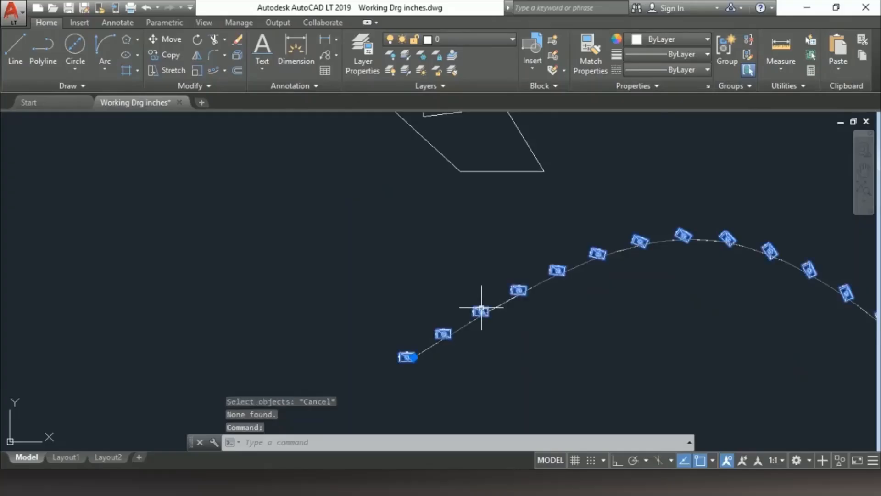
key("Escape")
scroll(399, 355, "up", 3)
left_click(367, 333)
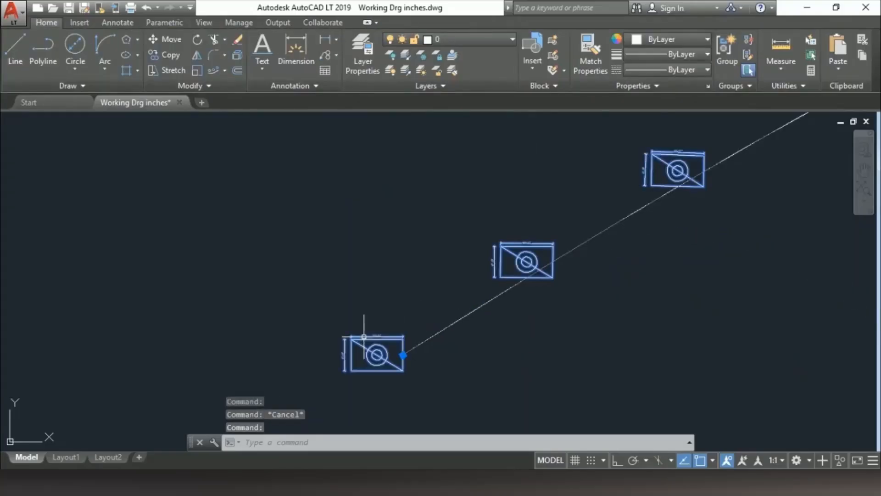
scroll(367, 333, "down", 4)
scroll(551, 231, "down", 2)
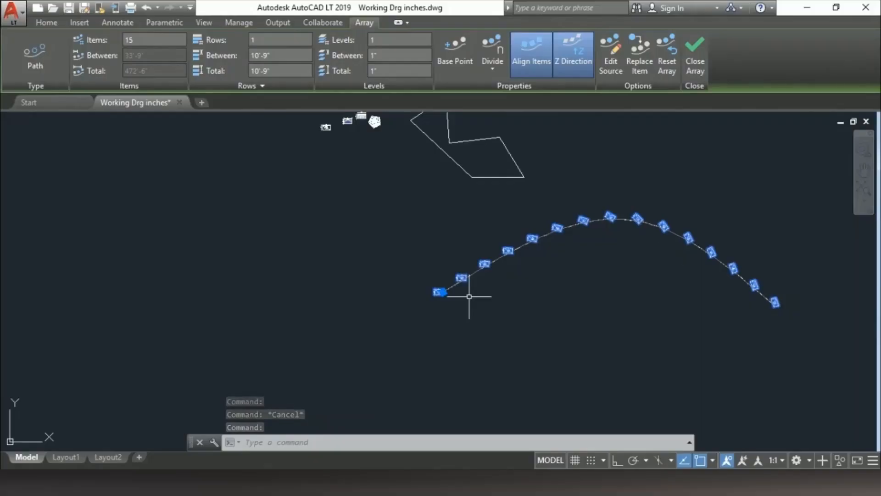
scroll(419, 291, "up", 4)
key("Escape")
scroll(389, 271, "down", 2)
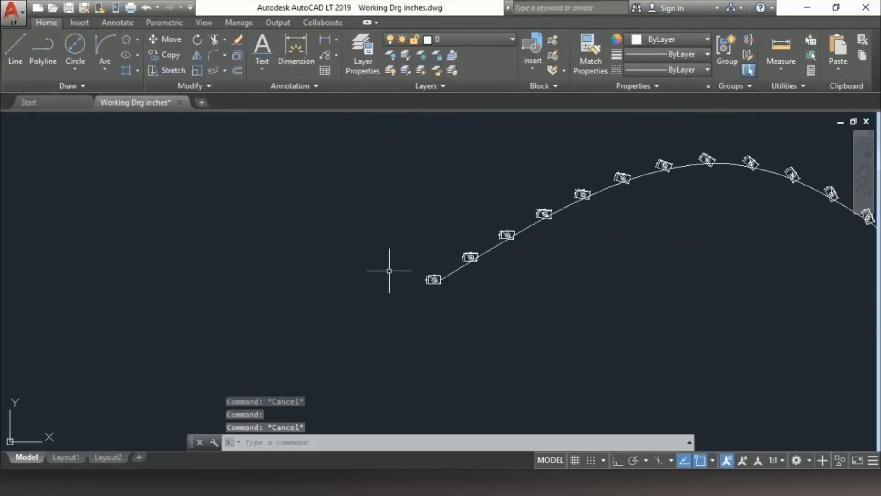
scroll(475, 267, "up", 2)
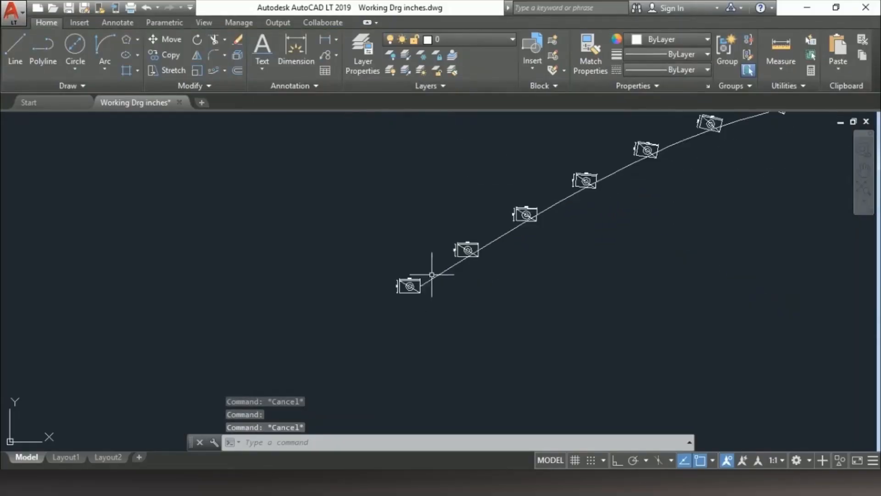
left_click(407, 282)
scroll(376, 275, "down", 3)
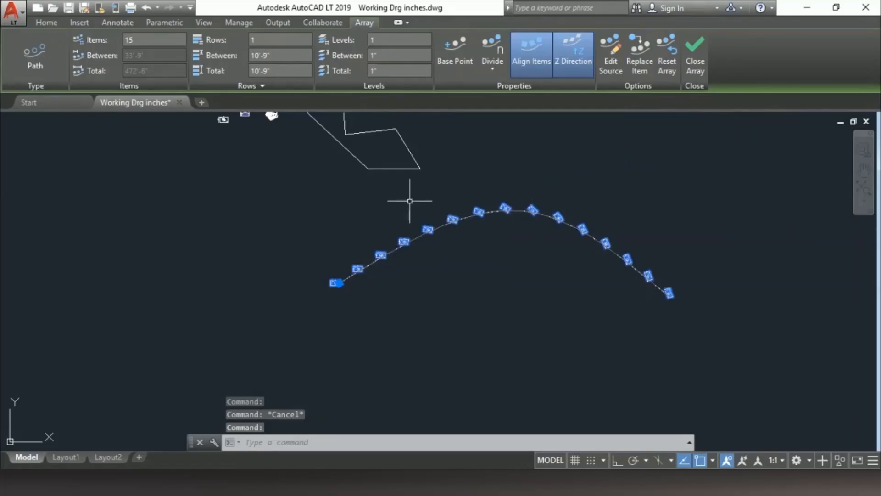
key("Escape")
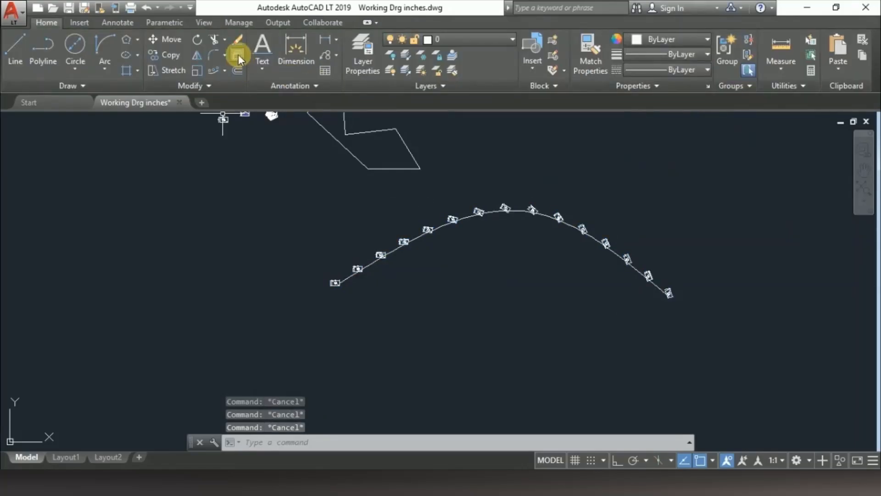
- Explode the path array along the spline into separate rectangle figures
left_click(238, 55)
scroll(335, 253, "up", 2)
left_click(299, 299)
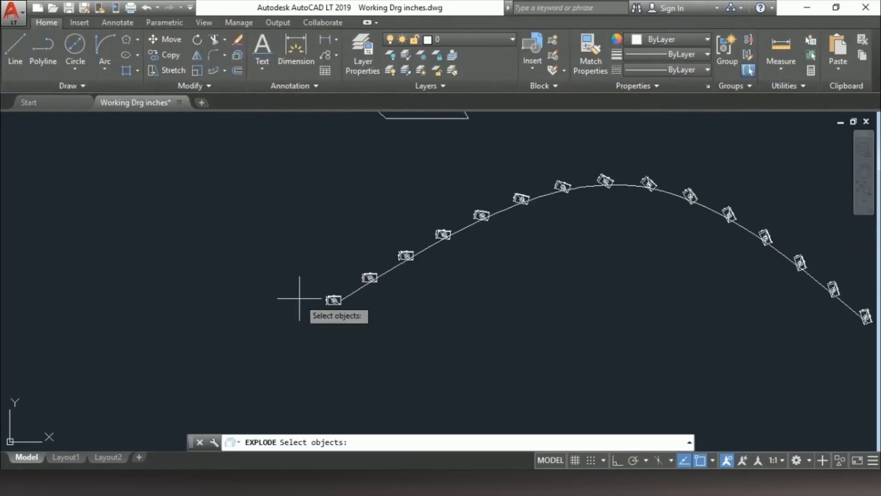
key("Escape")
left_click(286, 276)
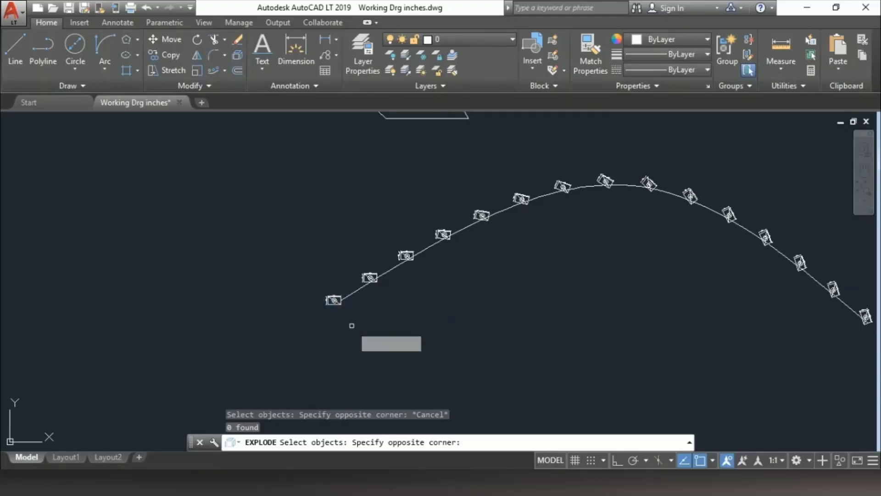
left_click(350, 325)
left_click(333, 300)
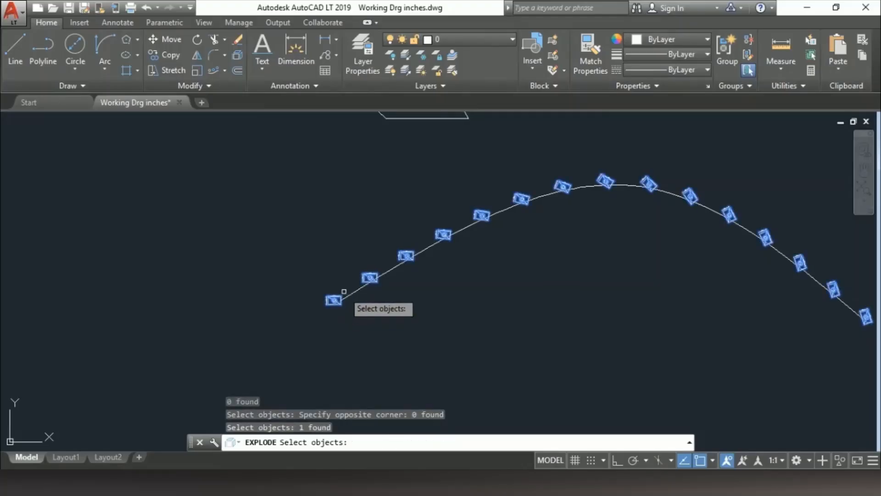
key("Return")
- Window-select single rectangle figures along the spline to check that they can be picked individually, and clear the selection
left_click(317, 290)
key("Escape")
left_click(351, 260)
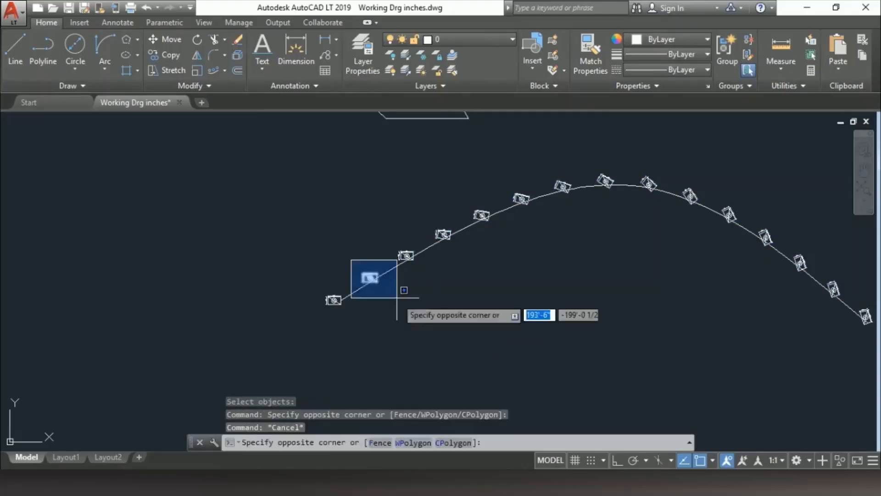
left_click(397, 298)
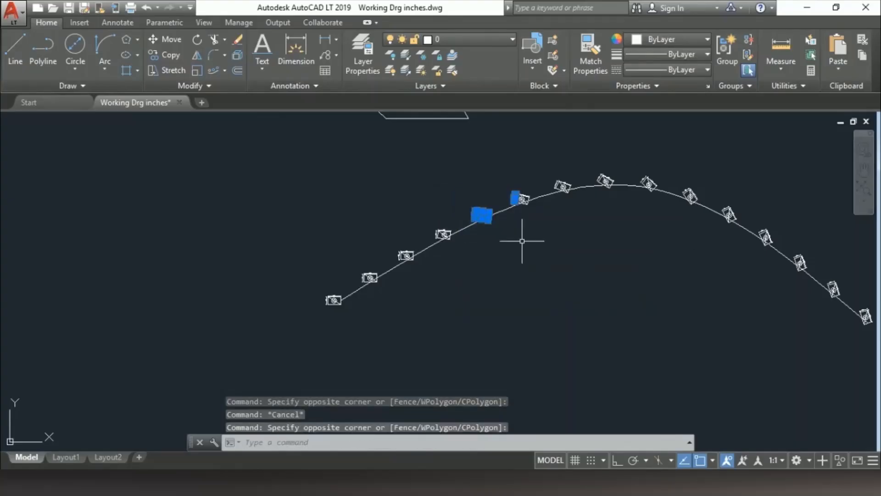
key("Escape")
left_click(558, 173)
key("Escape")
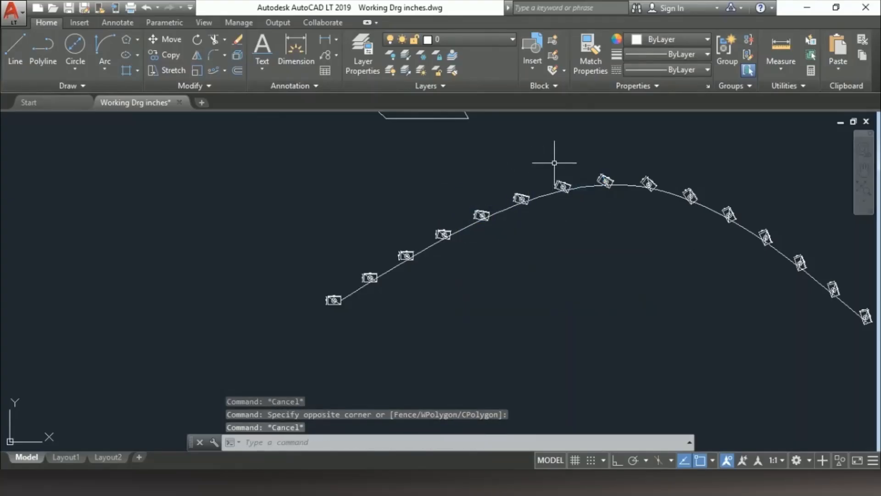
- Offset the spline 12' to its lower side
scroll(190, 166, "down", 2)
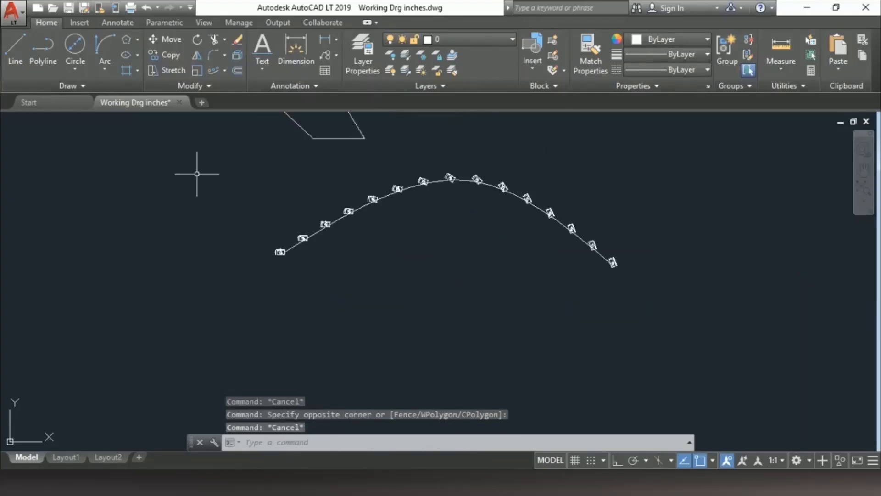
left_click(239, 71)
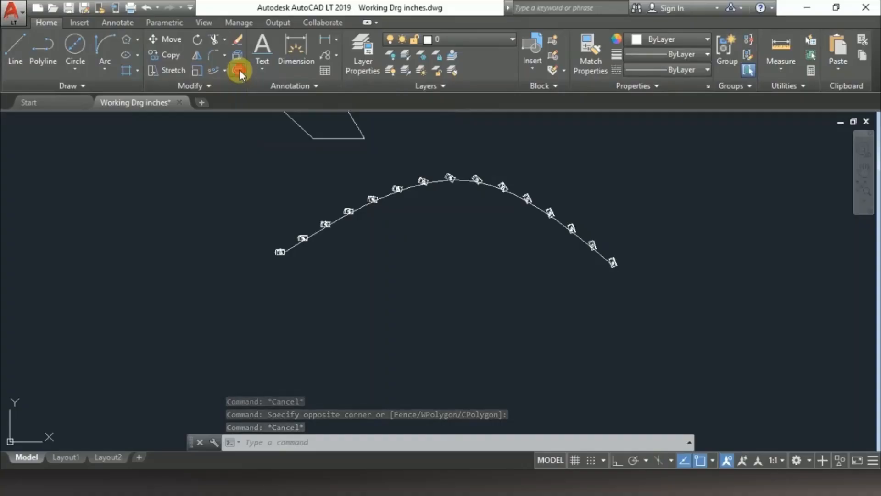
scroll(376, 191, "up", 4)
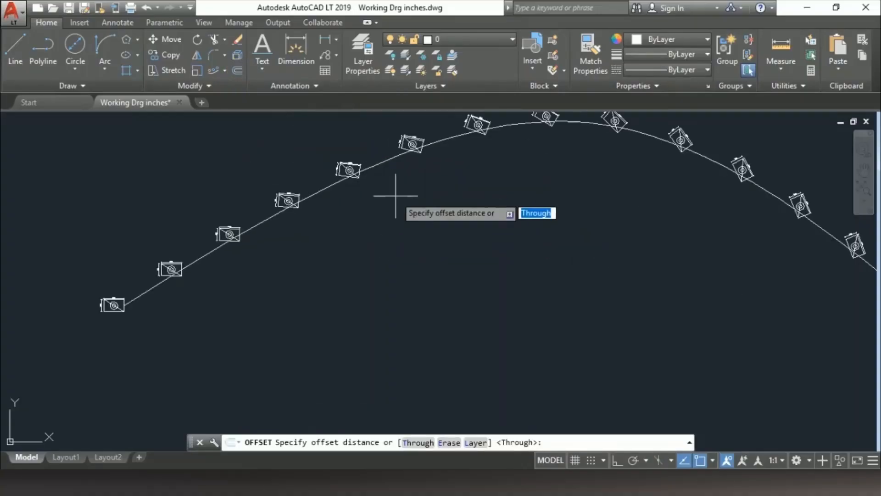
type("12'")
key("Return")
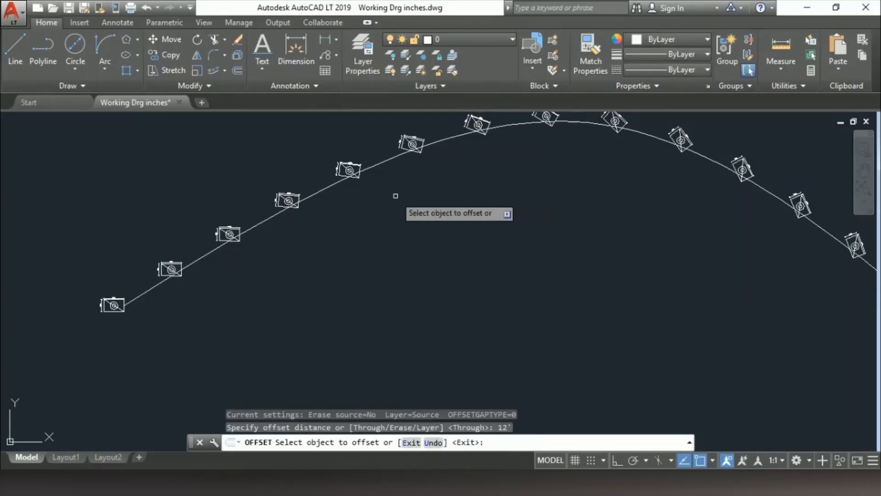
left_click(385, 155)
left_click(407, 202)
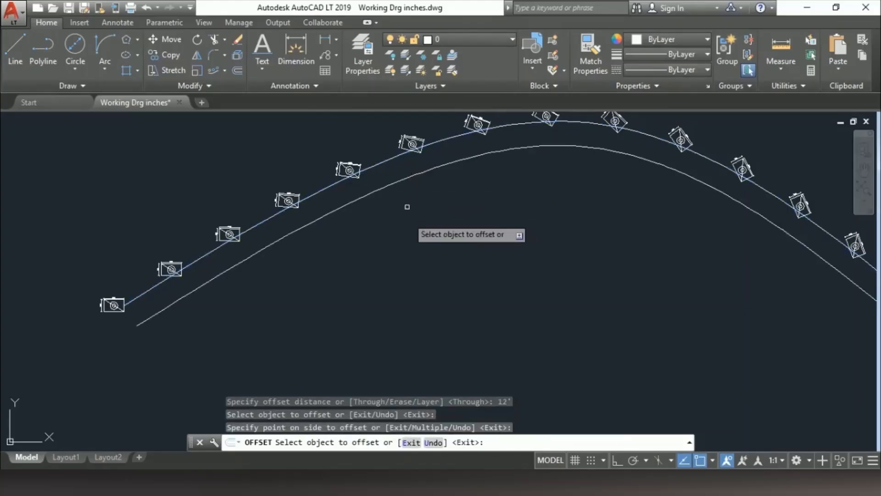
- Offset each newest curve downward by the same 12' distance four more times and end the Offset command
left_click(410, 178)
left_click(432, 210)
left_click(426, 191)
left_click(438, 228)
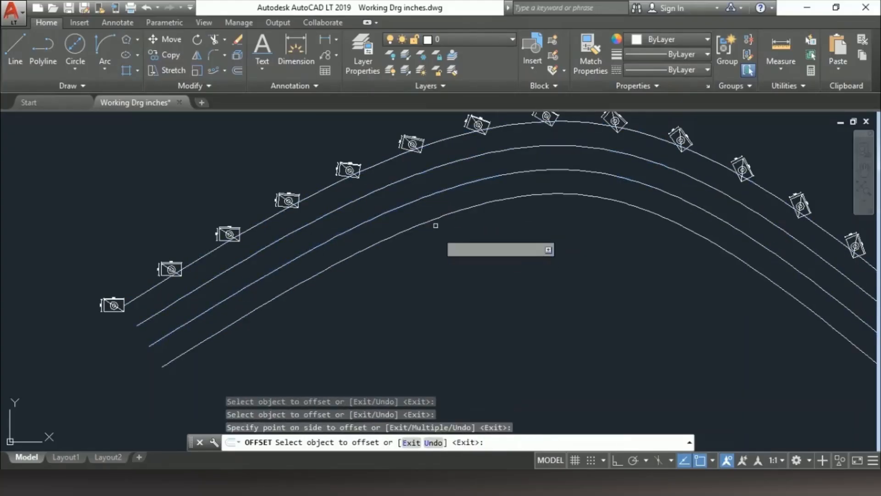
left_click(436, 216)
left_click(447, 241)
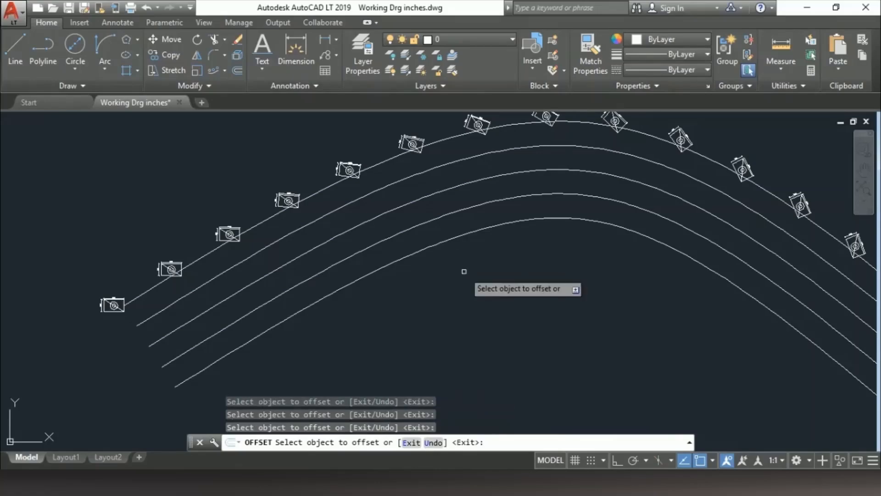
left_click(466, 230)
left_click(479, 269)
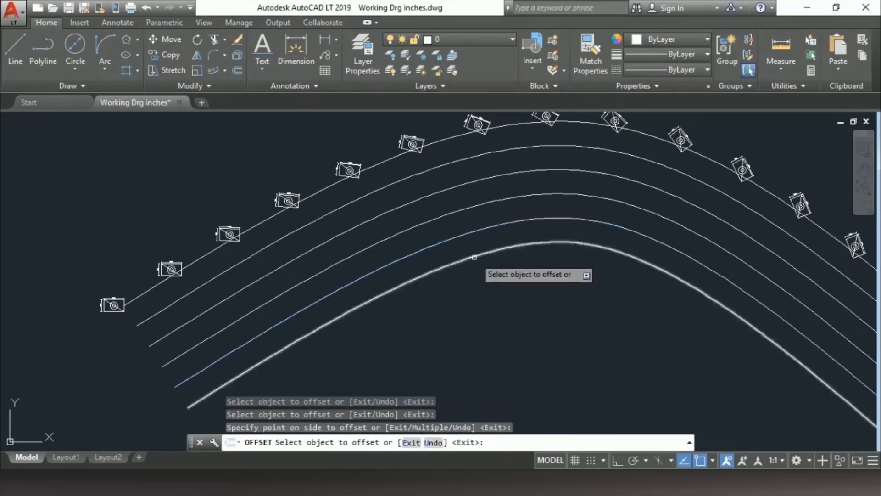
key("Escape")
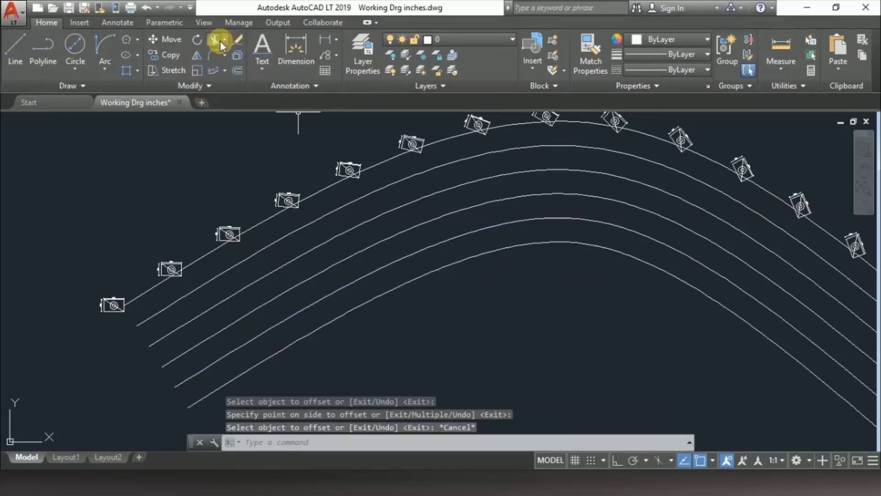